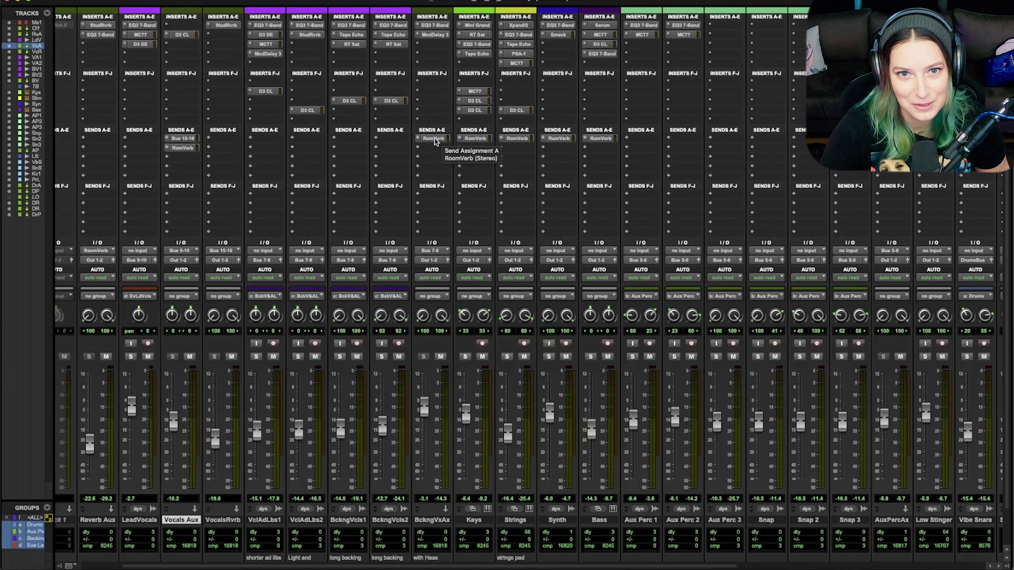
Show the send A controls across the mixer and lower the BckngVxAx RoomVerb send to about -13.9 dB, post-fader
{"action": "left_click", "coordinate": [418, 139], "text": "alt"}
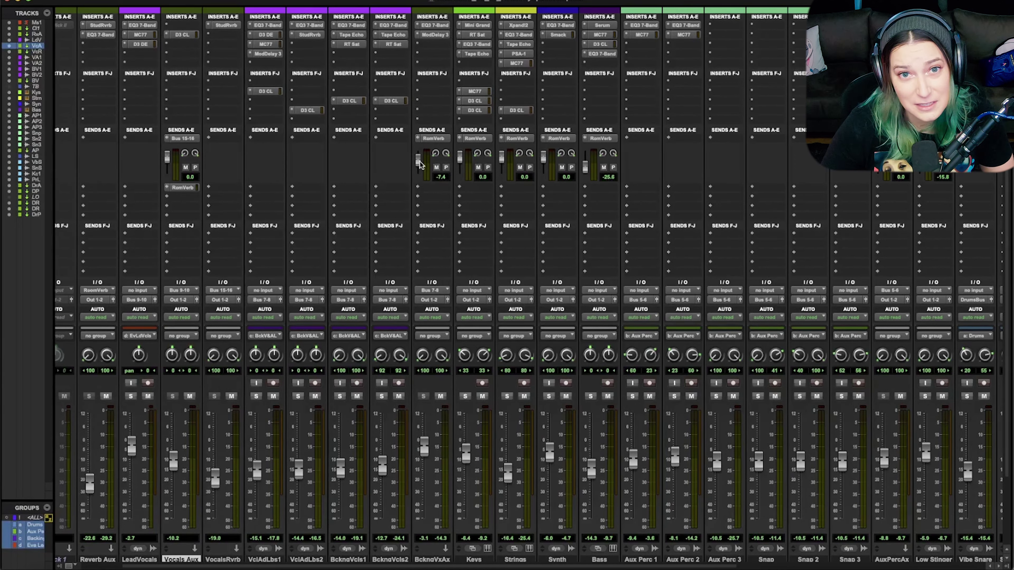
{"action": "left_click", "coordinate": [432, 138]}
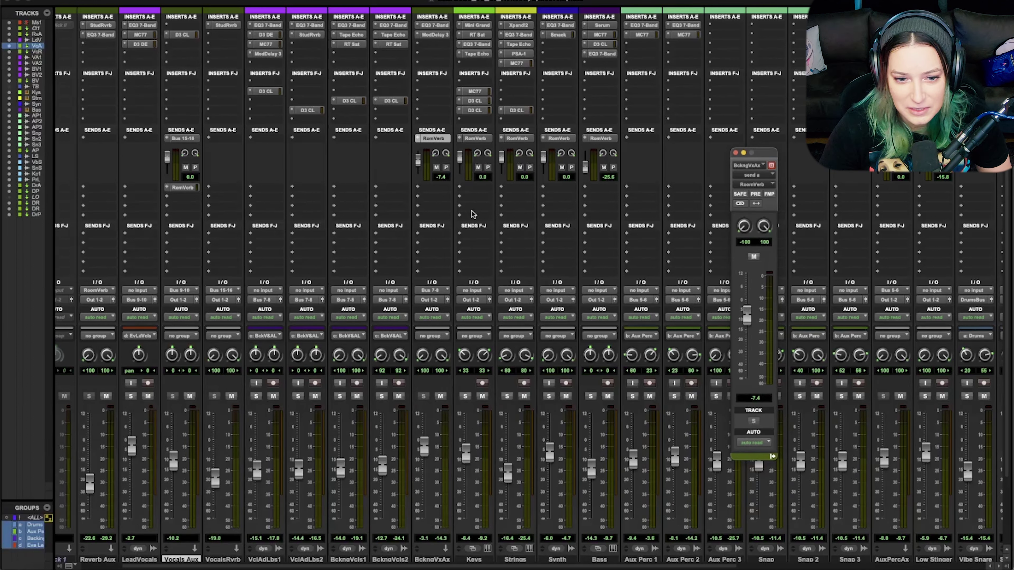
{"action": "left_click_drag", "start_coordinate": [419, 163], "coordinate": [421, 167]}
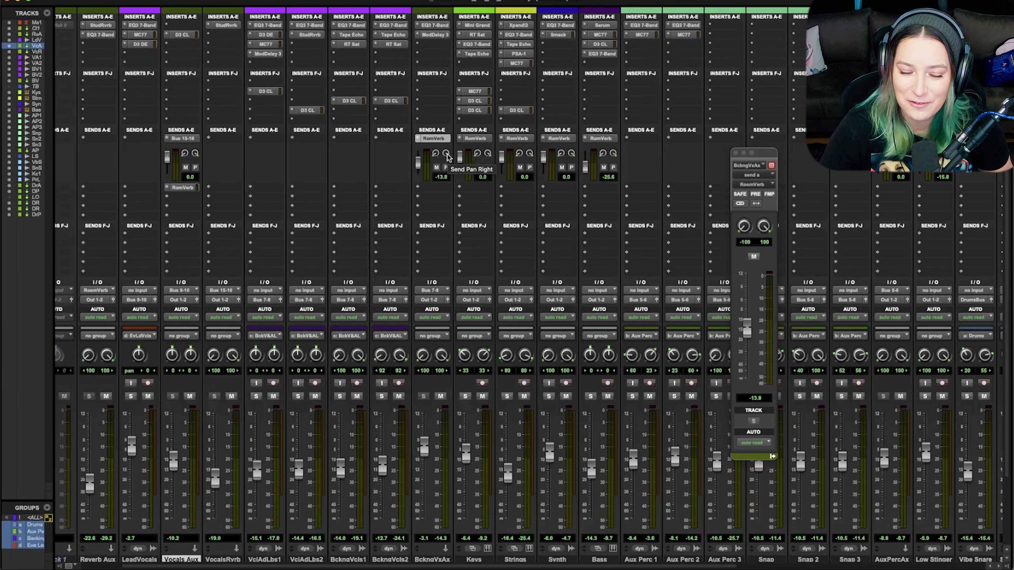
{"action": "left_click", "coordinate": [446, 168]}
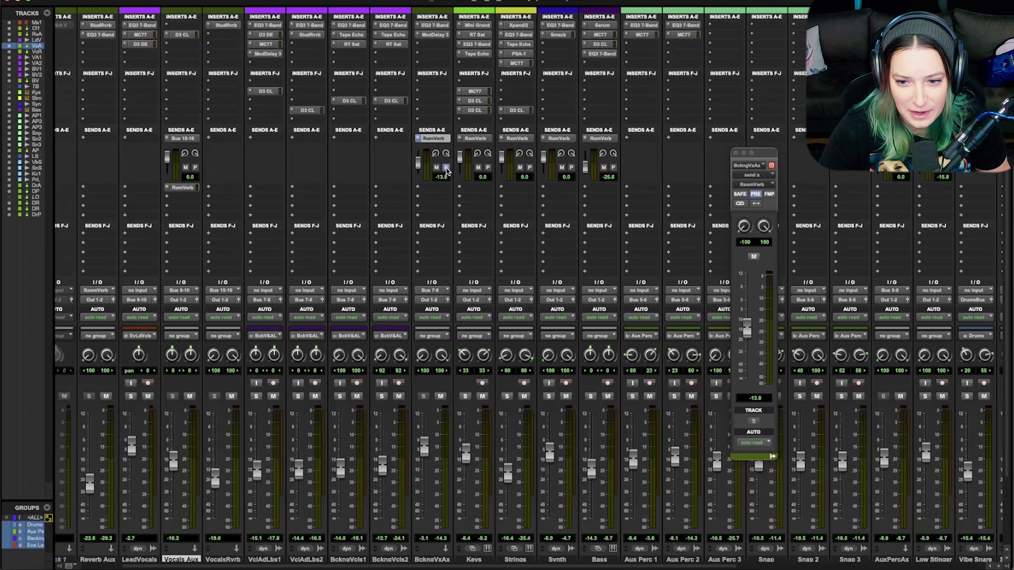
{"action": "left_click", "coordinate": [446, 168]}
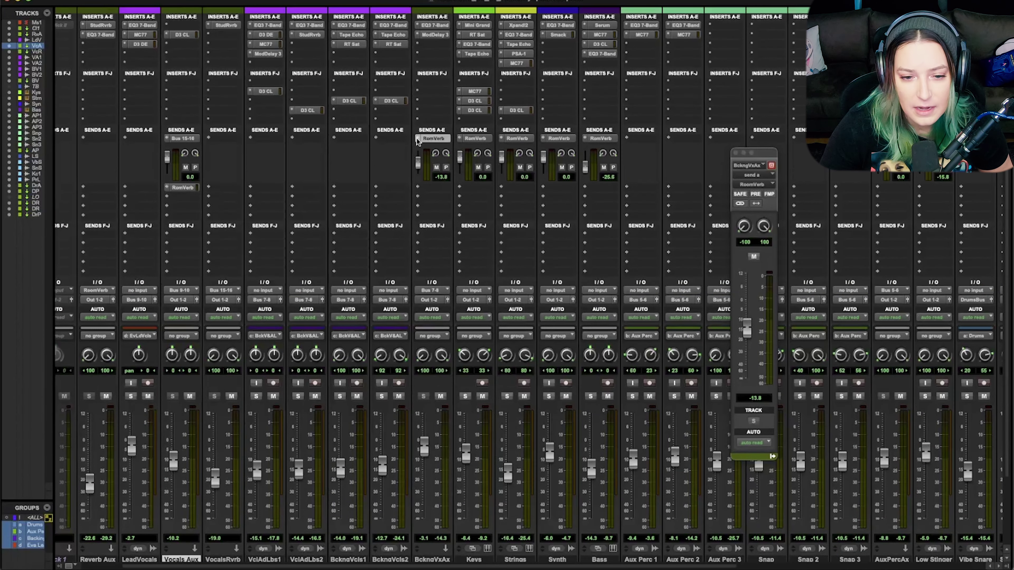
Collapse the send A controls, expand the controls of sends A-E on all tracks, and collapse them again
{"action": "left_click", "coordinate": [417, 139], "text": "alt+super"}
{"action": "left_click", "coordinate": [417, 138], "text": "alt+super"}
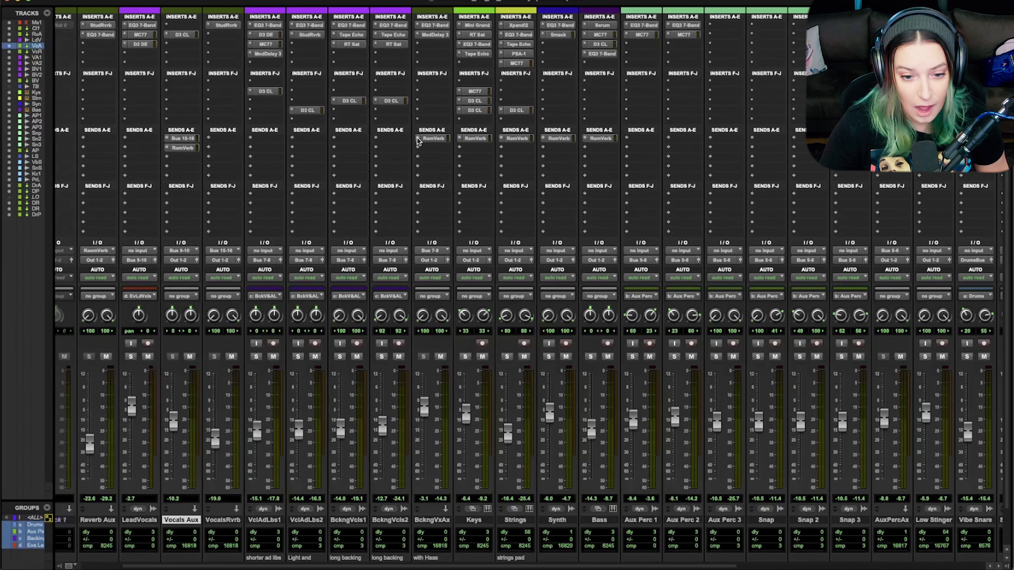
{"action": "left_click", "coordinate": [418, 137], "text": "alt+super"}
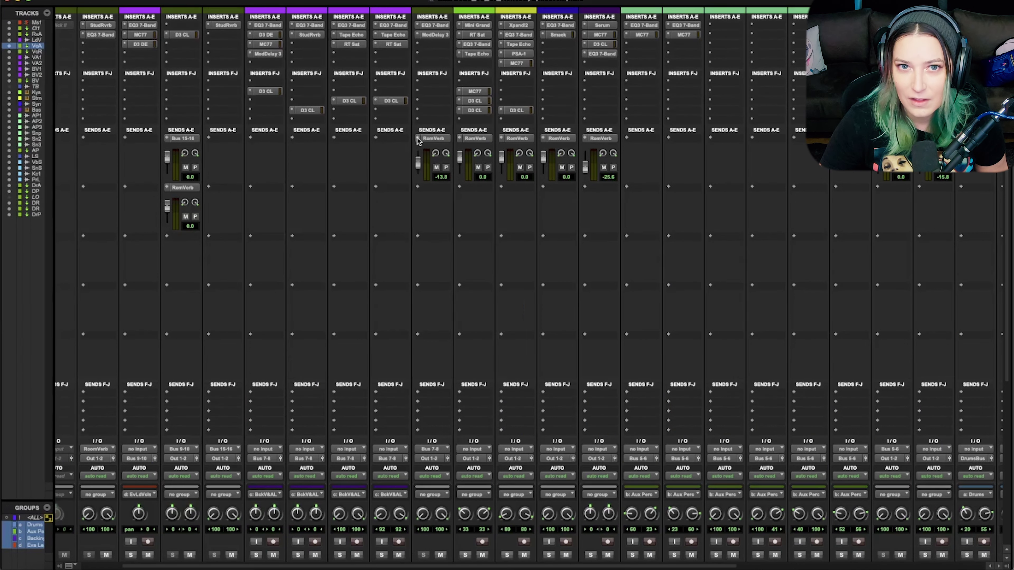
{"action": "left_click", "coordinate": [417, 138], "text": "alt+super"}
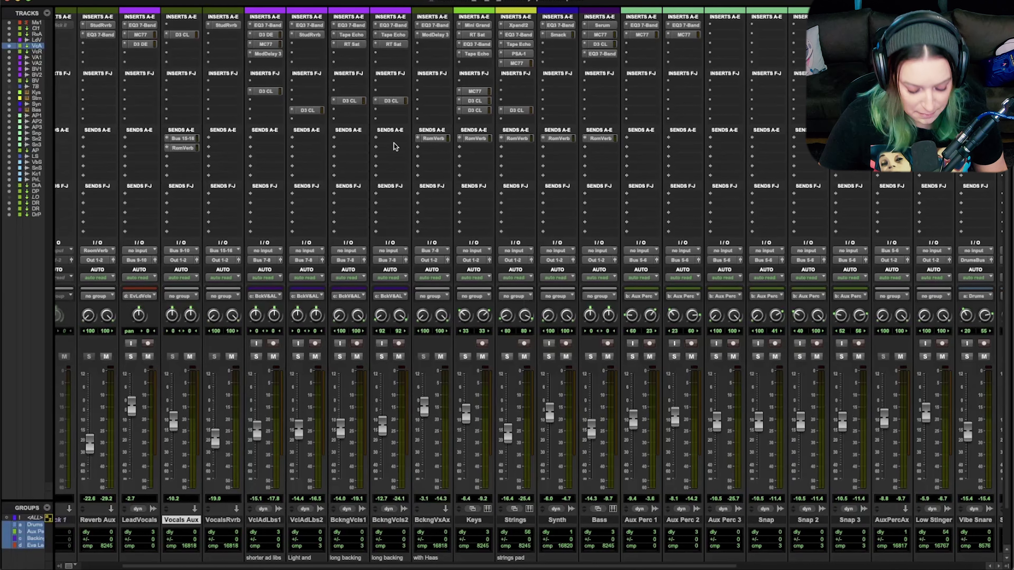
Mute the RoomVerb send on BckngVxAx and open its send window
{"action": "left_click", "coordinate": [430, 139]}
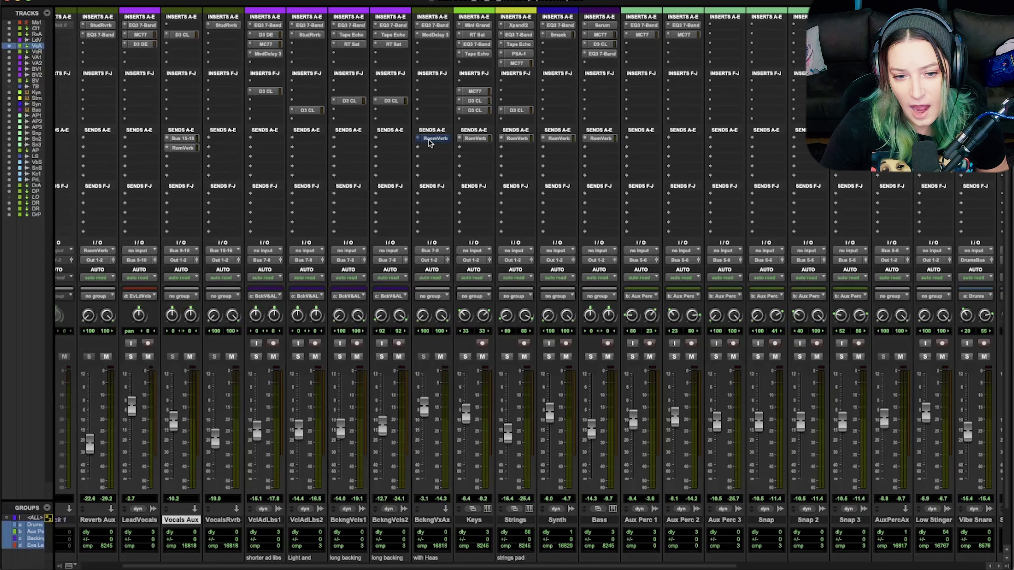
{"action": "left_click", "coordinate": [429, 140], "text": "super"}
{"action": "left_click", "coordinate": [429, 140], "text": "super"}
{"action": "left_click", "coordinate": [429, 140], "text": "super"}
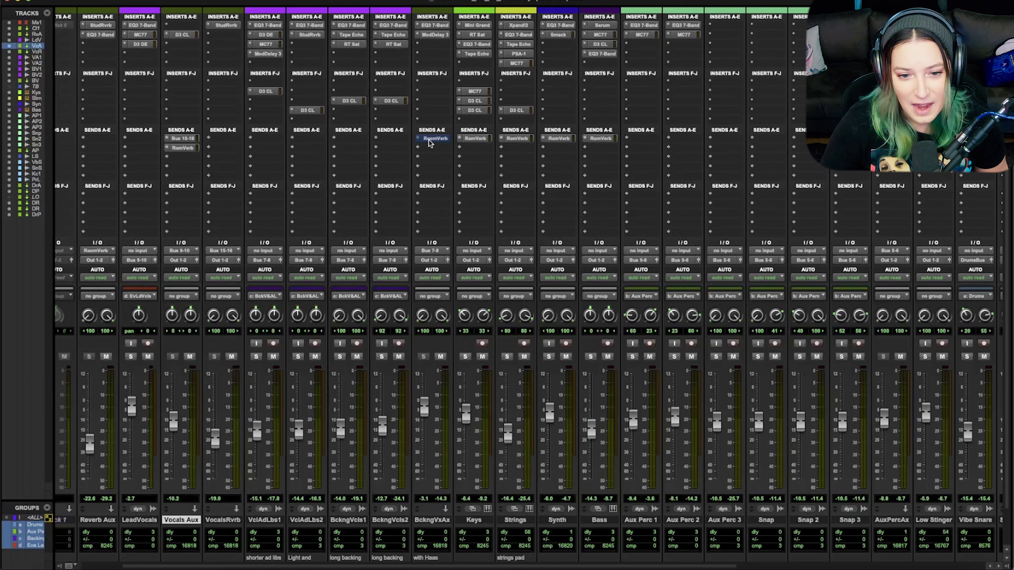
{"action": "left_click", "coordinate": [429, 140]}
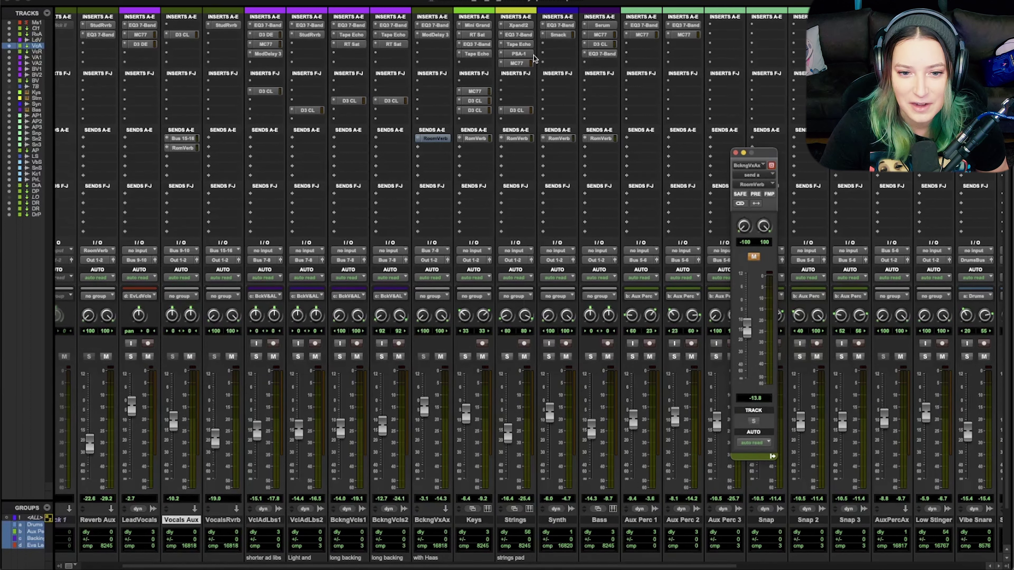
View and close the Mod Delay III insert on BckngVxAx and unmute that track's RoomVerb send
{"action": "left_click", "coordinate": [438, 35]}
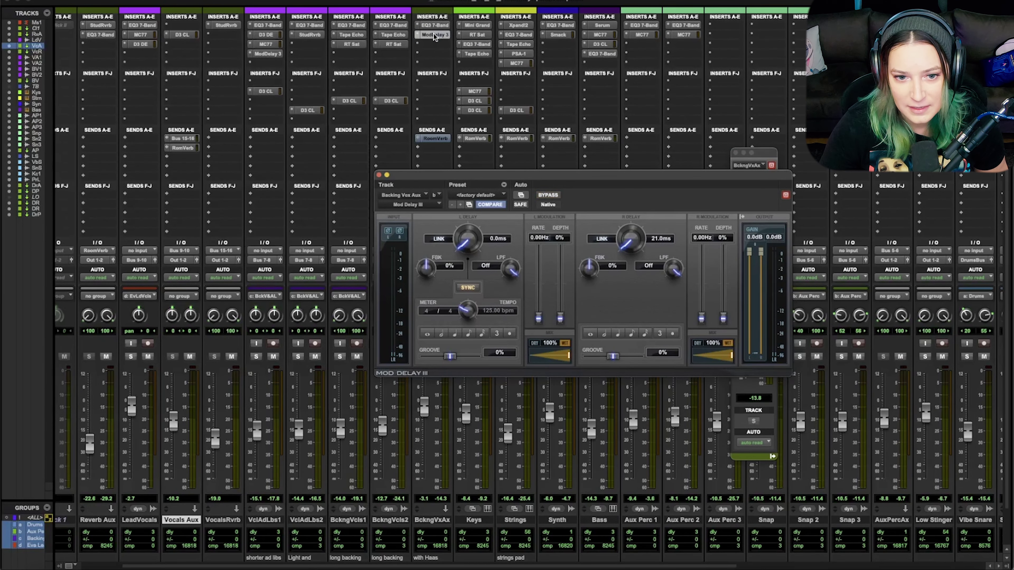
{"action": "left_click", "coordinate": [379, 175]}
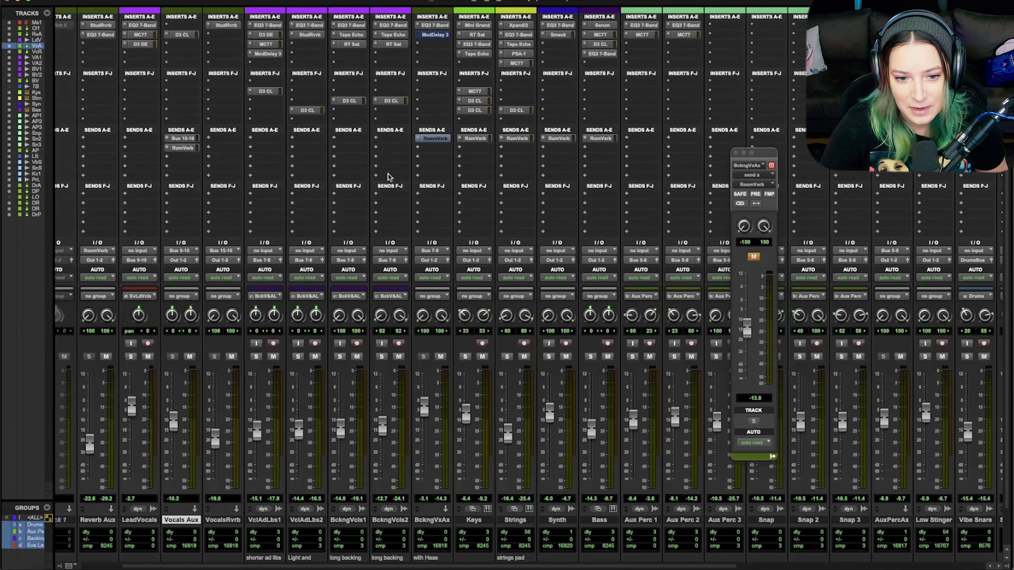
{"action": "left_click", "coordinate": [439, 139], "text": "super"}
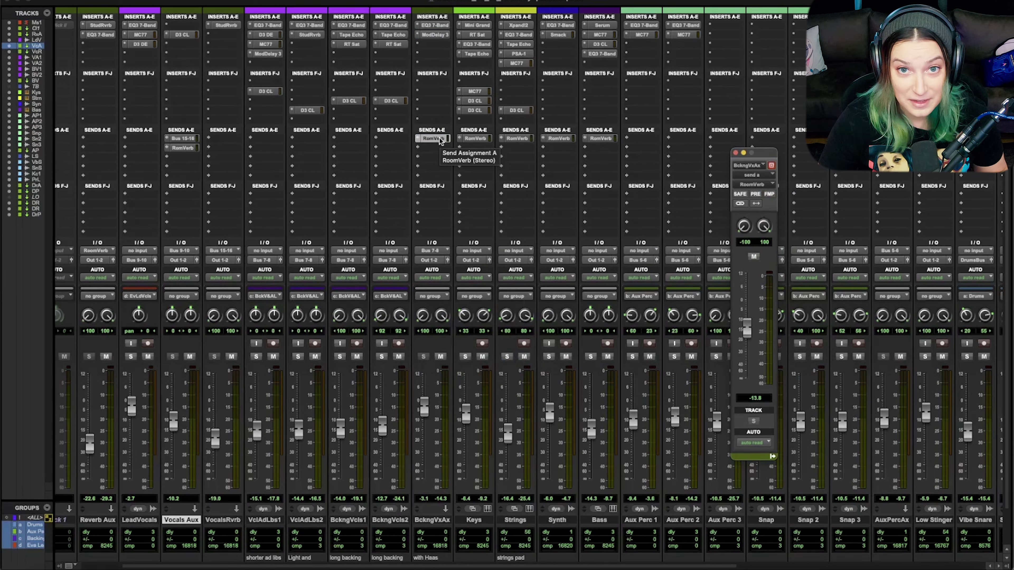
Copy the BckngVxAx RoomVerb send into slot B of BckngVxAx, BckngVcls2, BckngVcls1 and VclAdLbs2
{"action": "left_click_drag", "start_coordinate": [440, 139], "coordinate": [438, 149]}
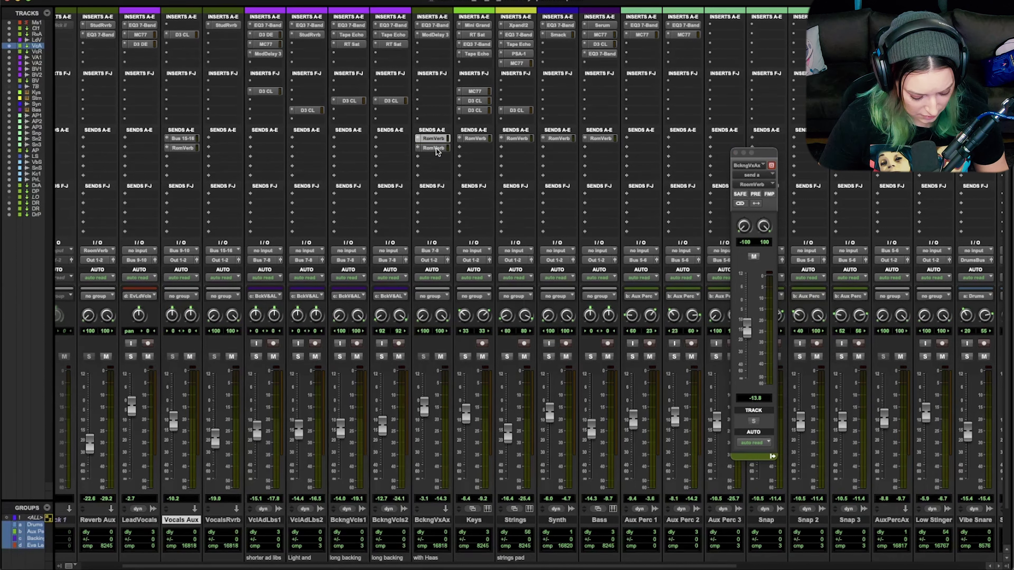
{"action": "left_click_drag", "start_coordinate": [436, 148], "coordinate": [395, 148]}
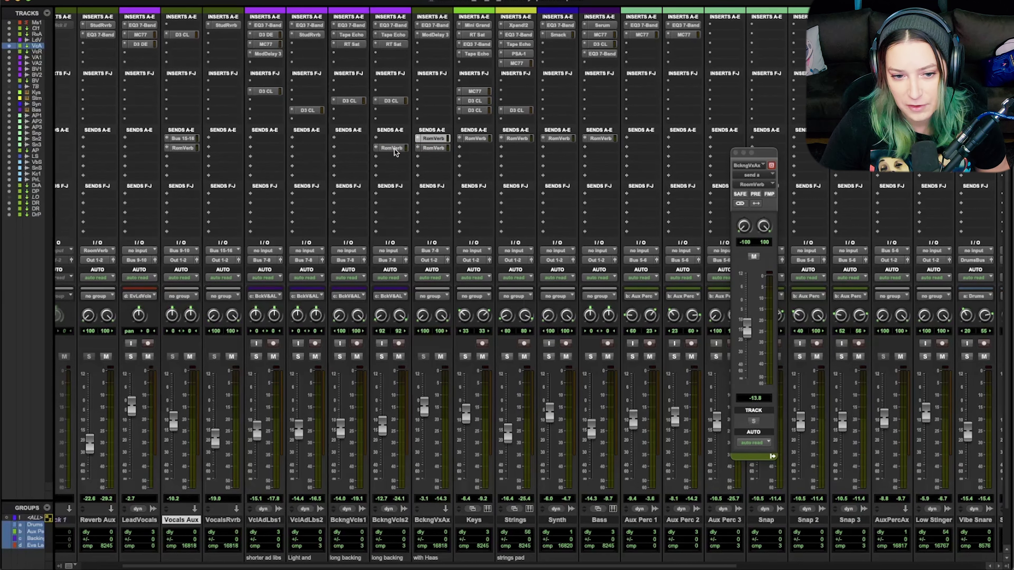
{"action": "left_click_drag", "start_coordinate": [319, 153], "coordinate": [319, 153]}
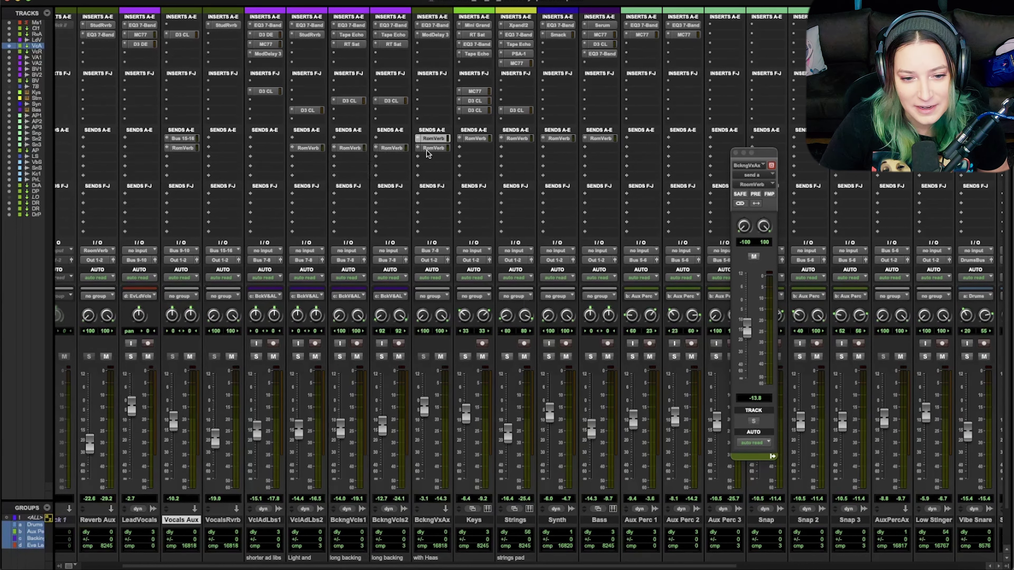
Remove the copied RoomVerb sends in slot B from BckngVxAx, BckngVcls2, BckngVcls1 and VclAdLbs2
{"action": "left_click", "coordinate": [418, 146]}
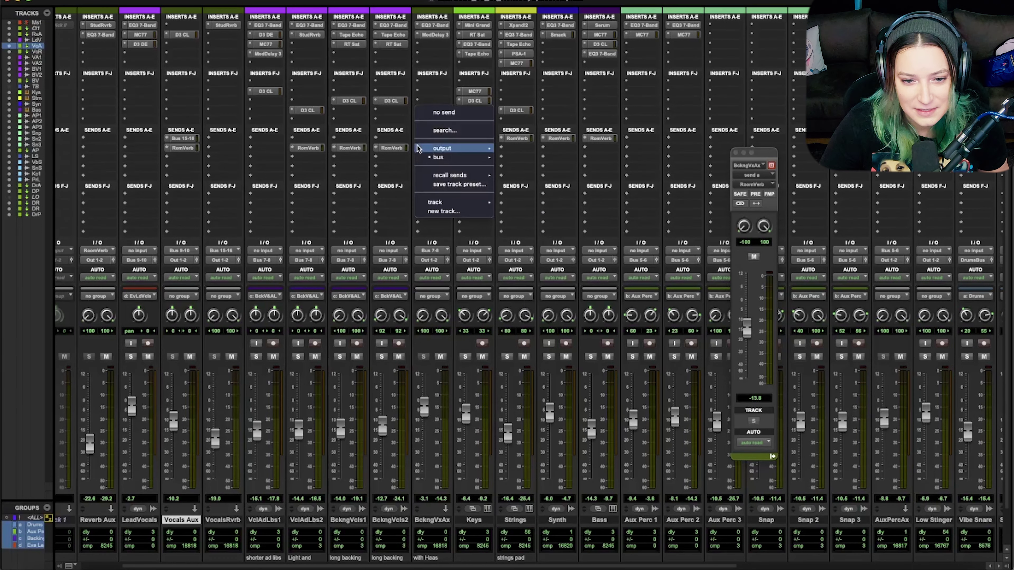
{"action": "left_click", "coordinate": [429, 114]}
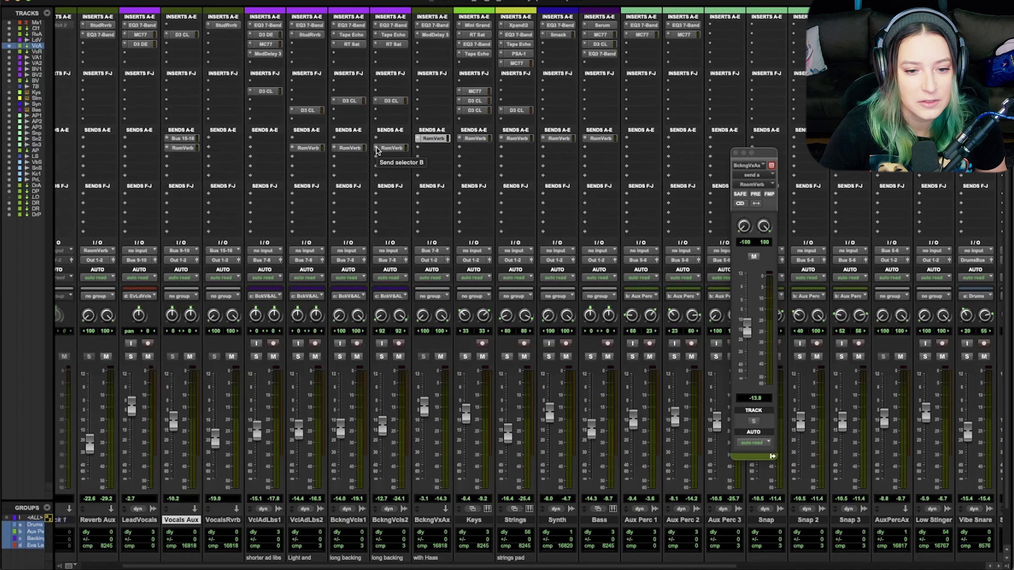
{"action": "left_click", "coordinate": [377, 148]}
{"action": "left_click", "coordinate": [400, 111]}
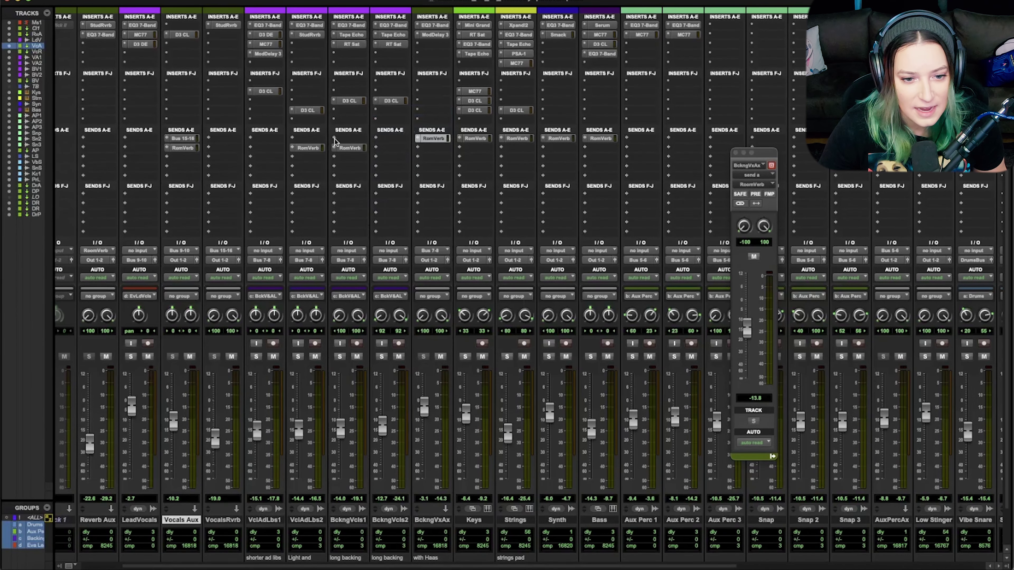
{"action": "left_click", "coordinate": [334, 148]}
{"action": "left_click", "coordinate": [314, 165]}
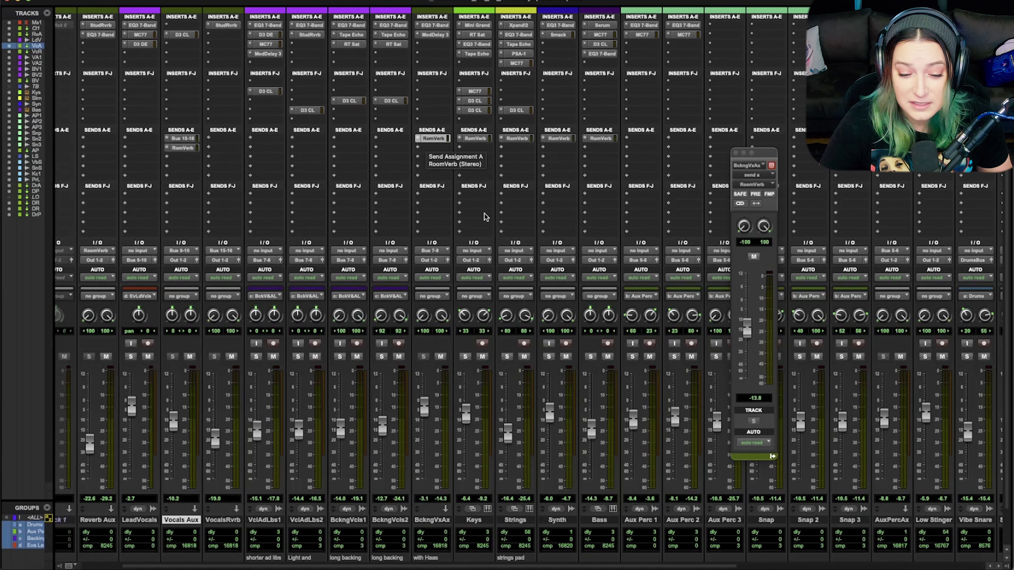
Reset the BckngVxAx RoomVerb send to 0.0 dB, lower it to about -30.4 dB, and reset it again
{"action": "left_click", "coordinate": [745, 330], "text": "alt"}
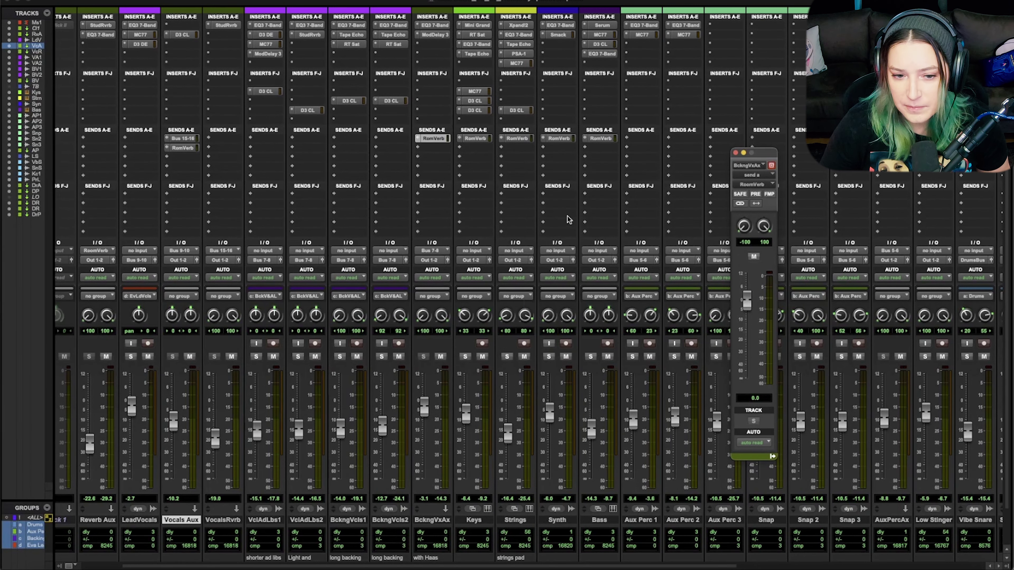
{"action": "left_click", "coordinate": [418, 140]}
{"action": "left_click_drag", "start_coordinate": [420, 157], "coordinate": [417, 170]}
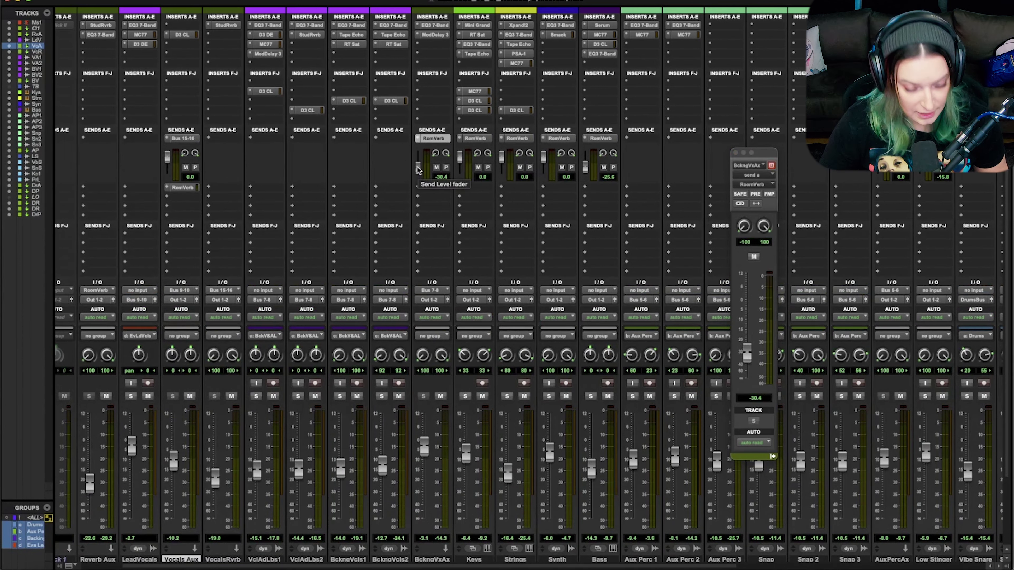
{"action": "left_click", "coordinate": [417, 170], "text": "alt"}
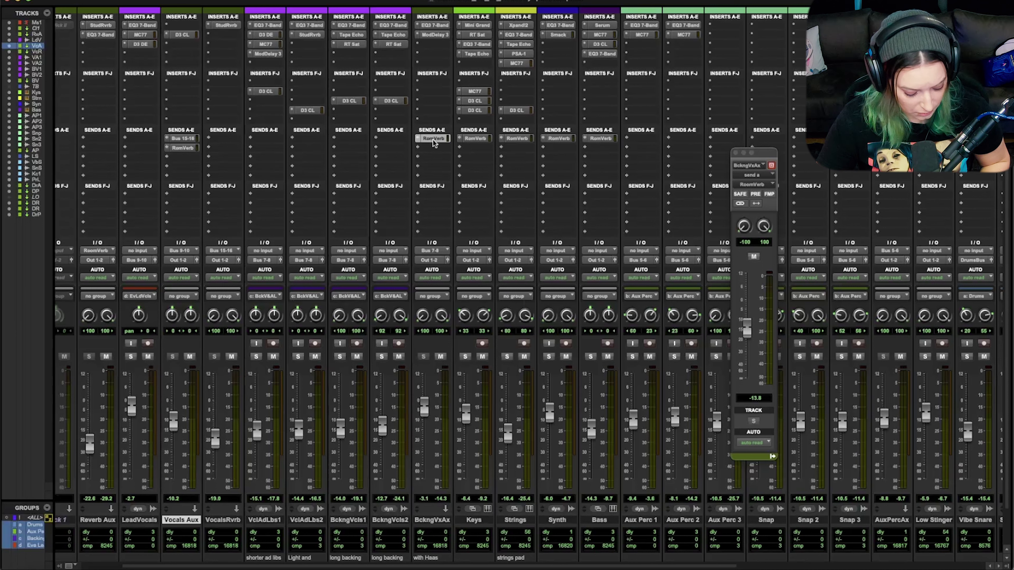
Mute all sends in the session at once and unmute them again
{"action": "key", "text": "shift+q"}
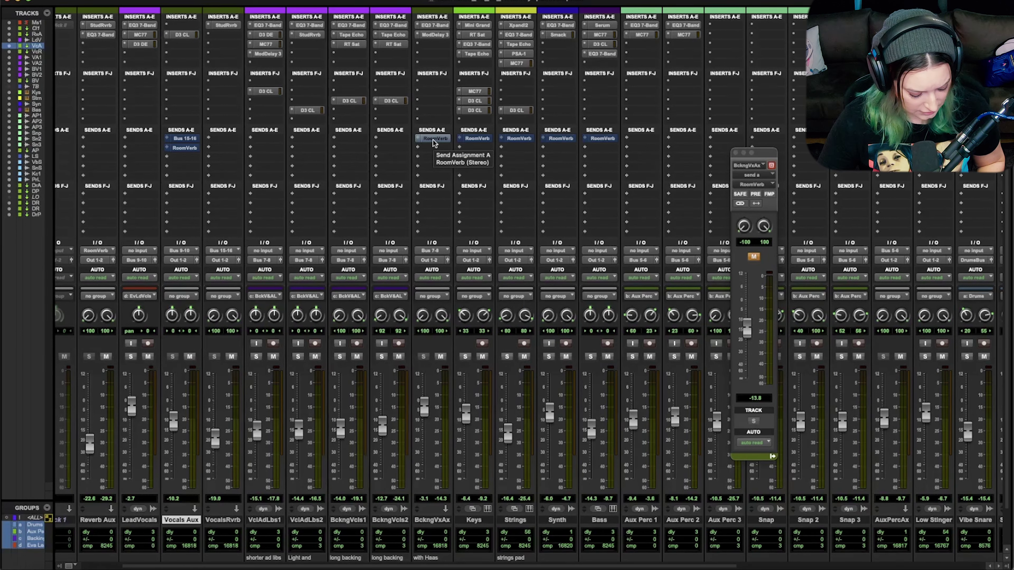
{"action": "key", "text": "shift+q"}
{"action": "key", "text": "shift+q"}
{"action": "key", "text": "shift+q"}
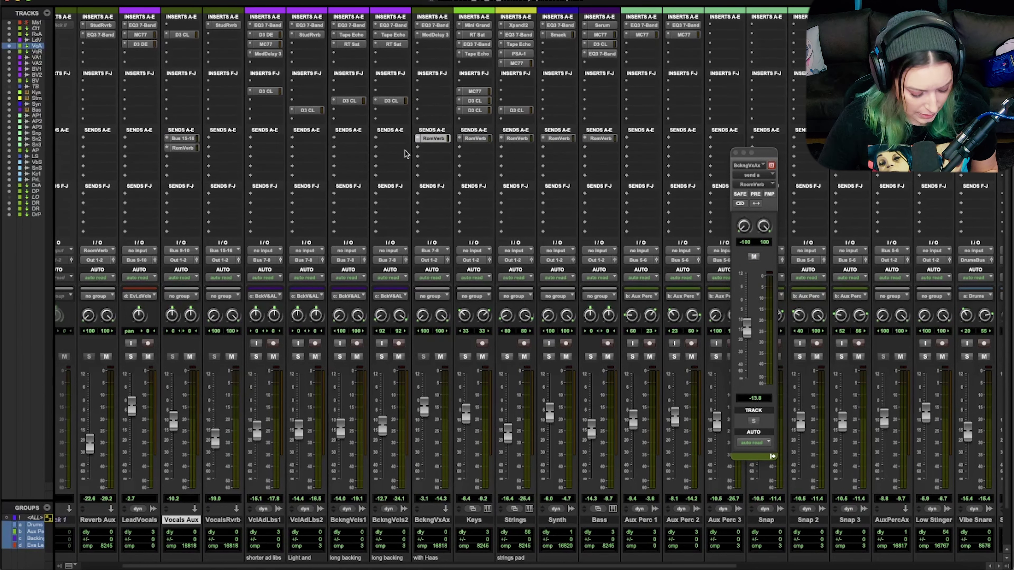
Copy the BckngVxAx RoomVerb send into its own slots B, C and D and into slot C of Keys and Vocals Aux
{"action": "left_click_drag", "start_coordinate": [438, 148], "coordinate": [184, 158]}
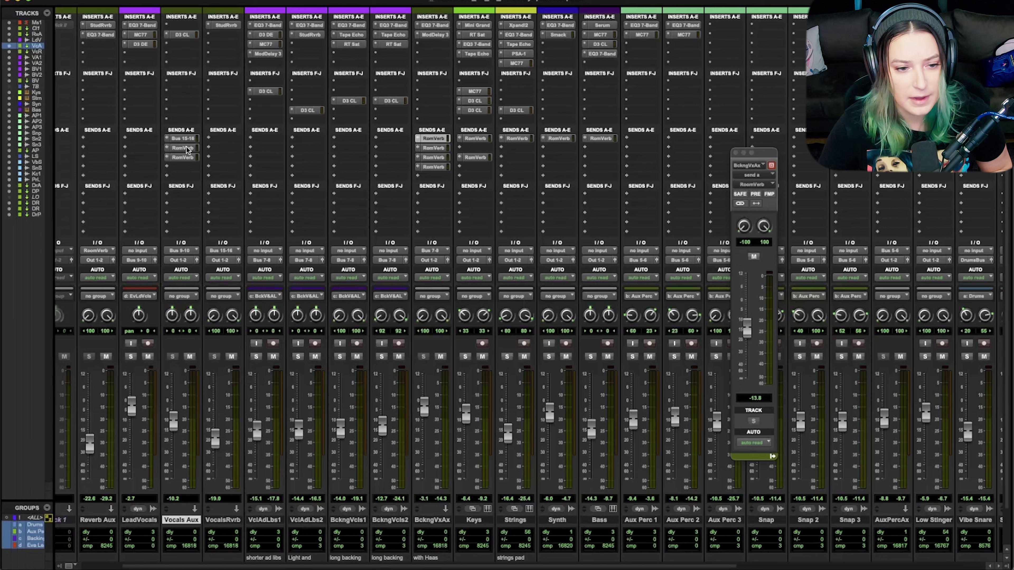
Mute the slot B and slot C sends across all tracks and unmute them again
{"action": "left_click", "coordinate": [187, 149], "text": "alt+super"}
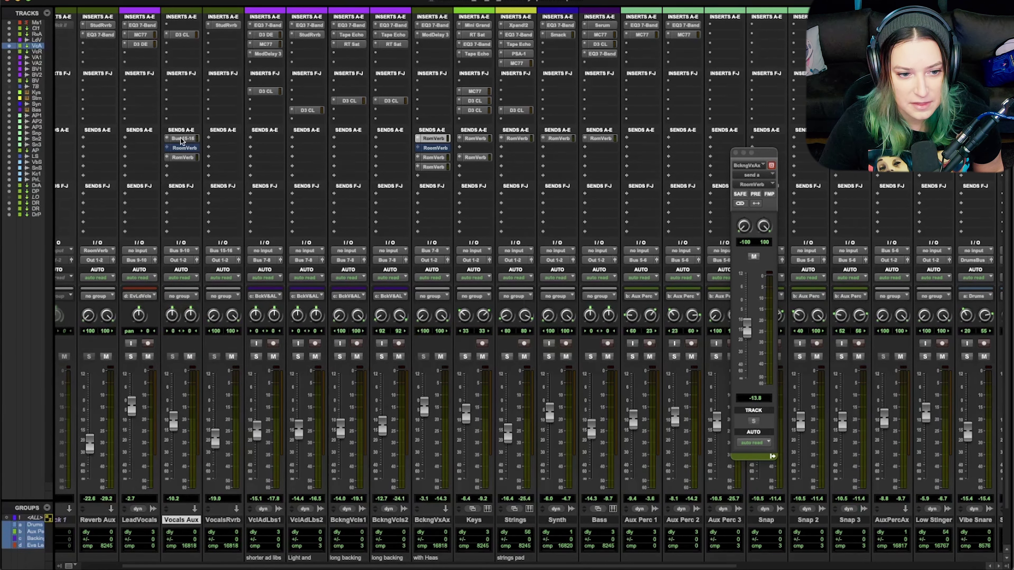
{"action": "left_click", "coordinate": [190, 159], "text": "alt+super"}
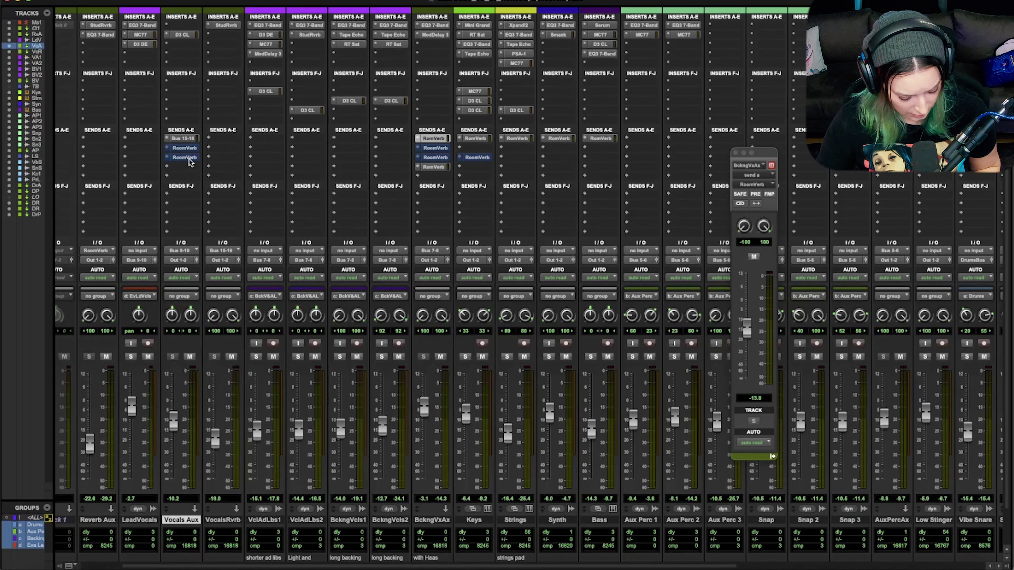
{"action": "left_click", "coordinate": [190, 159], "text": "alt+super"}
{"action": "left_click", "coordinate": [189, 160], "text": "alt+super"}
{"action": "left_click", "coordinate": [189, 160], "text": "alt+super"}
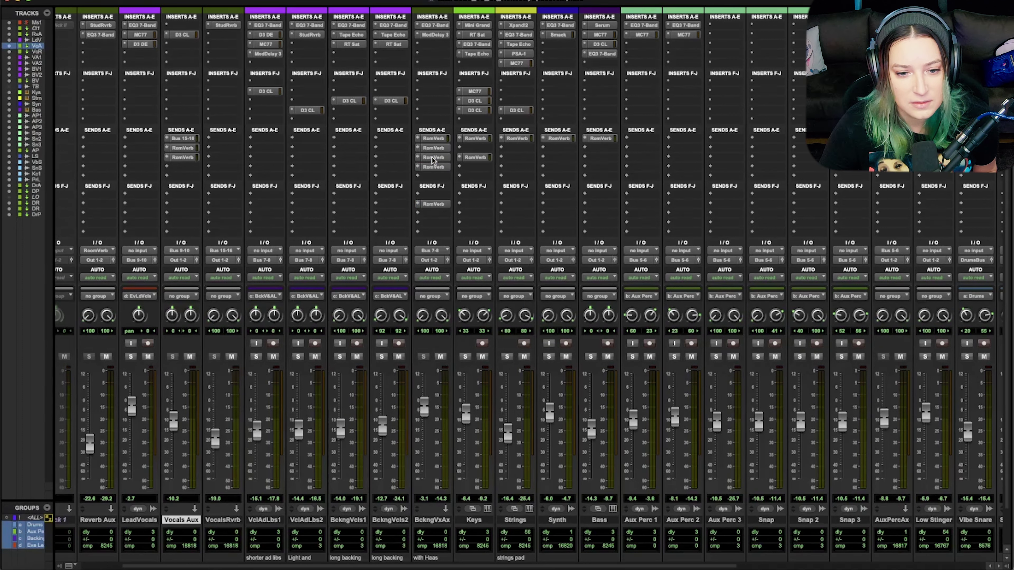
{"action": "left_click", "coordinate": [432, 147]}
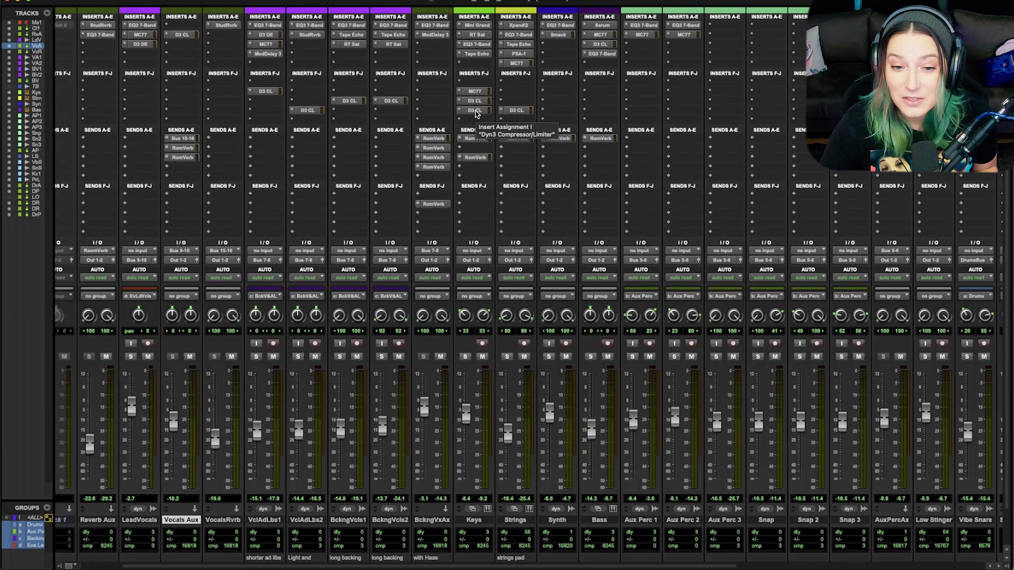
Toggle bypass on and off on the Keys track from RT Sat, from EQ3 7-Band, and from Tape Echo
{"action": "left_click", "coordinate": [475, 36], "text": "shift+super"}
{"action": "left_click", "coordinate": [474, 35], "text": "shift+super"}
{"action": "left_click", "coordinate": [474, 45], "text": "shift+super"}
{"action": "left_click", "coordinate": [474, 45], "text": "shift+super"}
{"action": "left_click", "coordinate": [477, 55], "text": "shift+super"}
{"action": "left_click", "coordinate": [477, 55], "text": "shift+super"}
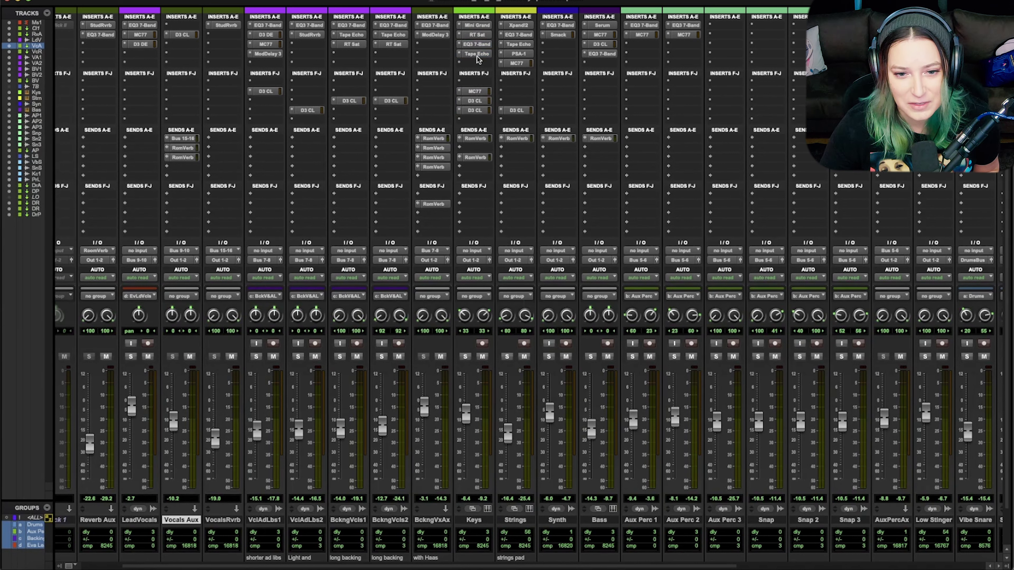
Toggle bypass on and off on the Keys track from the MC77 insert and from the first D3 CL insert
{"action": "left_click", "coordinate": [476, 90], "text": "shift+super"}
{"action": "left_click", "coordinate": [477, 91], "text": "shift+super"}
{"action": "left_click", "coordinate": [477, 100], "text": "shift+super"}
{"action": "left_click", "coordinate": [477, 101], "text": "shift+super"}
{"action": "left_click", "coordinate": [476, 101], "text": "shift+super"}
{"action": "left_click", "coordinate": [476, 101], "text": "shift+super"}
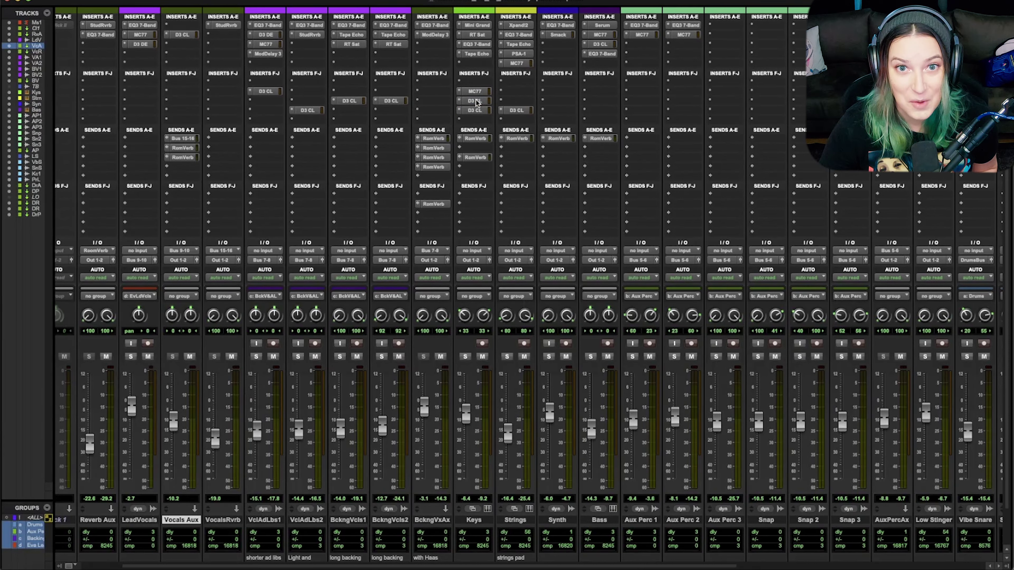
Mute the slot B sends and all sends in the slots below them on every track, leaving slot A active
{"action": "left_click", "coordinate": [440, 149], "text": "ctrl+alt+super"}
{"action": "left_click", "coordinate": [441, 149], "text": "ctrl+alt+super"}
{"action": "left_click", "coordinate": [440, 148], "text": "ctrl+alt+super"}
{"action": "left_click", "coordinate": [440, 149], "text": "ctrl+alt+super"}
{"action": "left_click", "coordinate": [441, 149], "text": "ctrl+alt+super"}
{"action": "left_click", "coordinate": [441, 149], "text": "ctrl+alt+super"}
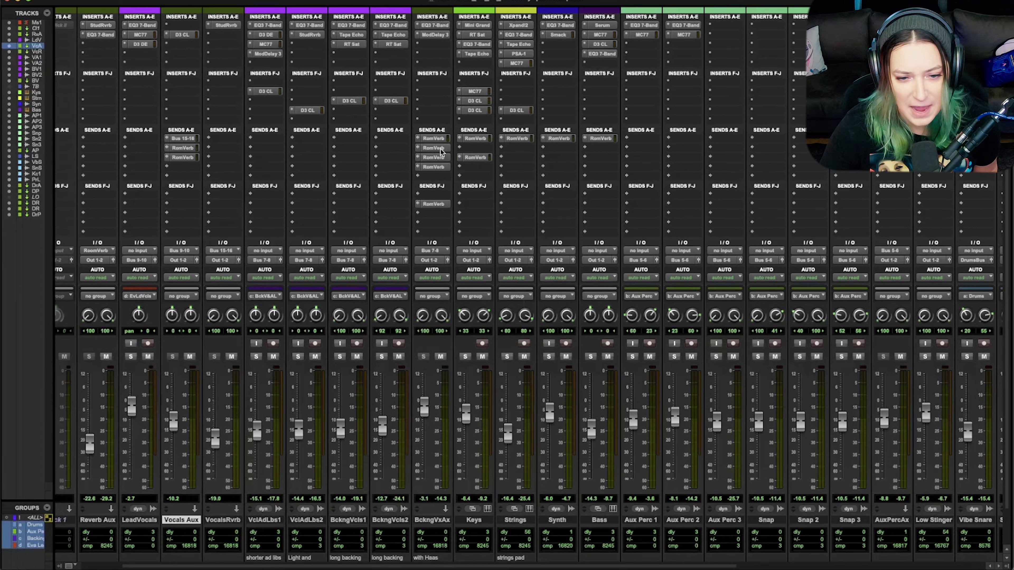
{"action": "left_click", "coordinate": [441, 149], "text": "ctrl+alt+super"}
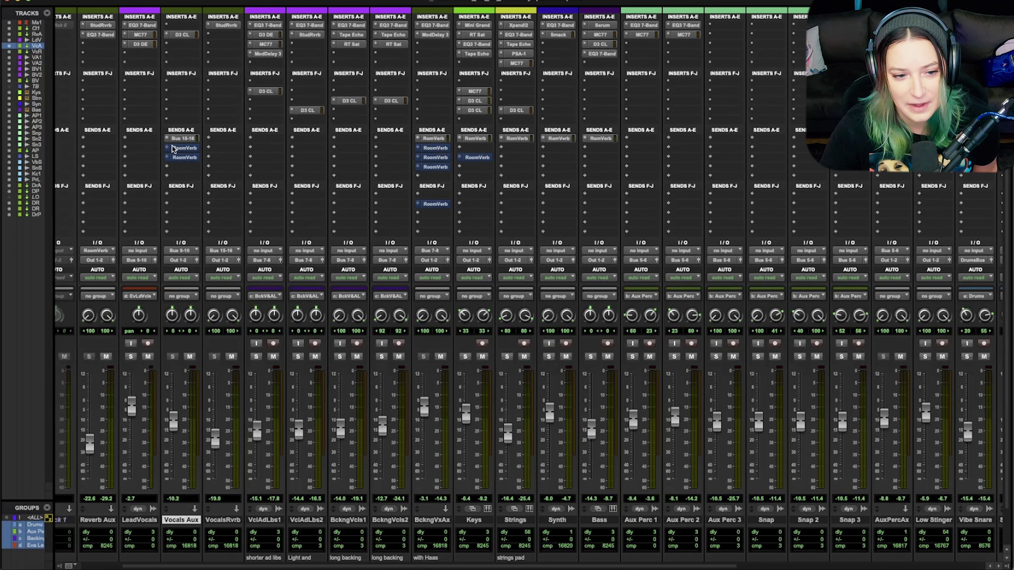
Unmute, mute and again unmute the slot B sends and all sends below them on every track
{"action": "left_click", "coordinate": [437, 148], "text": "ctrl+alt+super"}
{"action": "left_click", "coordinate": [438, 148], "text": "ctrl+alt+super"}
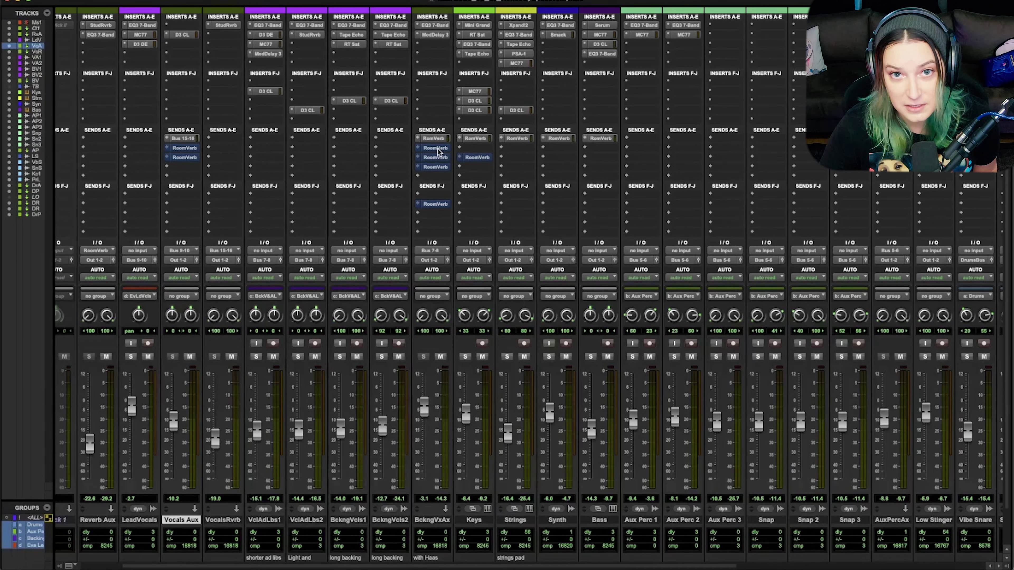
{"action": "left_click", "coordinate": [438, 149], "text": "ctrl+alt+super"}
Mute and unmute the slot C sends and all sends below them on every track, twice
{"action": "left_click", "coordinate": [438, 159], "text": "ctrl+alt+super"}
{"action": "left_click", "coordinate": [438, 159], "text": "ctrl+alt+super"}
{"action": "left_click", "coordinate": [439, 159], "text": "ctrl+alt+super"}
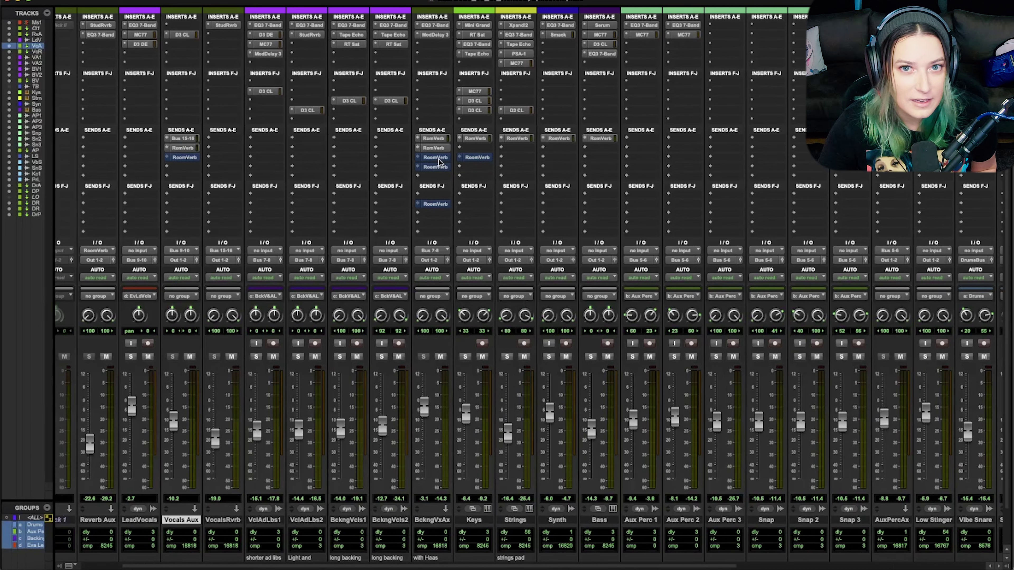
{"action": "left_click", "coordinate": [439, 159], "text": "ctrl+alt+super"}
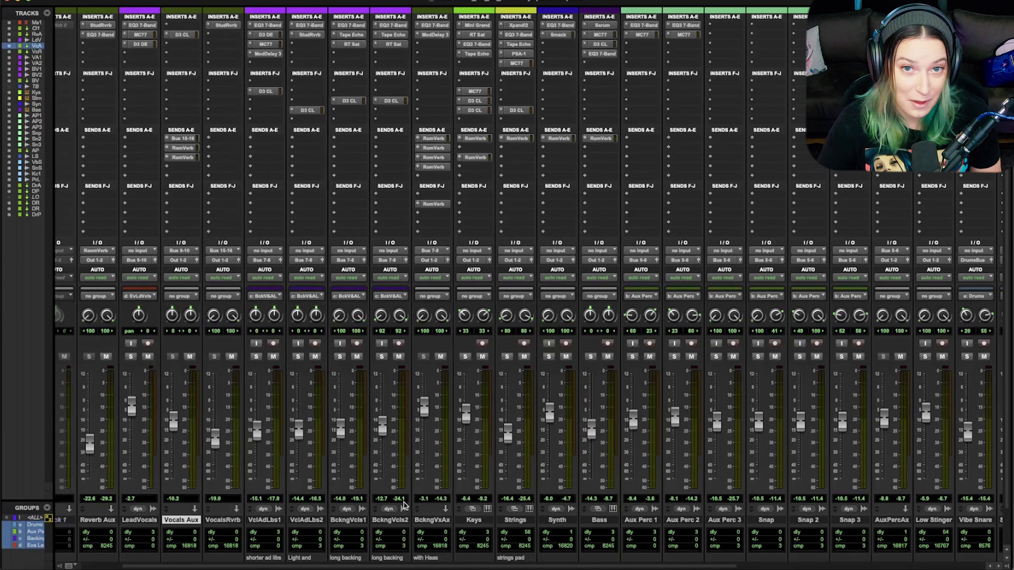
Select the tracks from BckngVxAx through Strings and toggle bypass on and off for their inserts A-E
{"action": "left_click", "coordinate": [436, 521]}
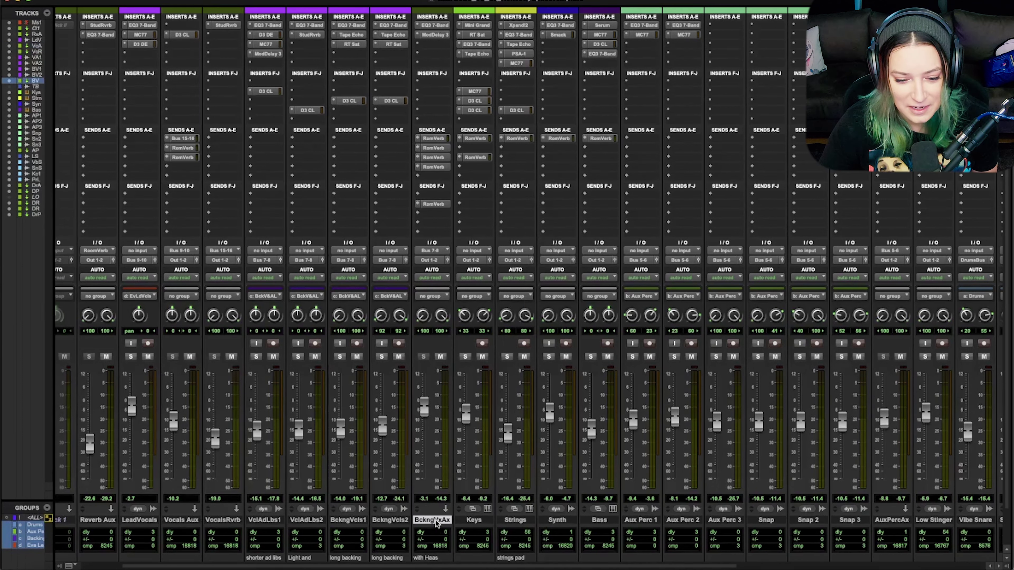
{"action": "left_click", "coordinate": [518, 520], "text": "shift"}
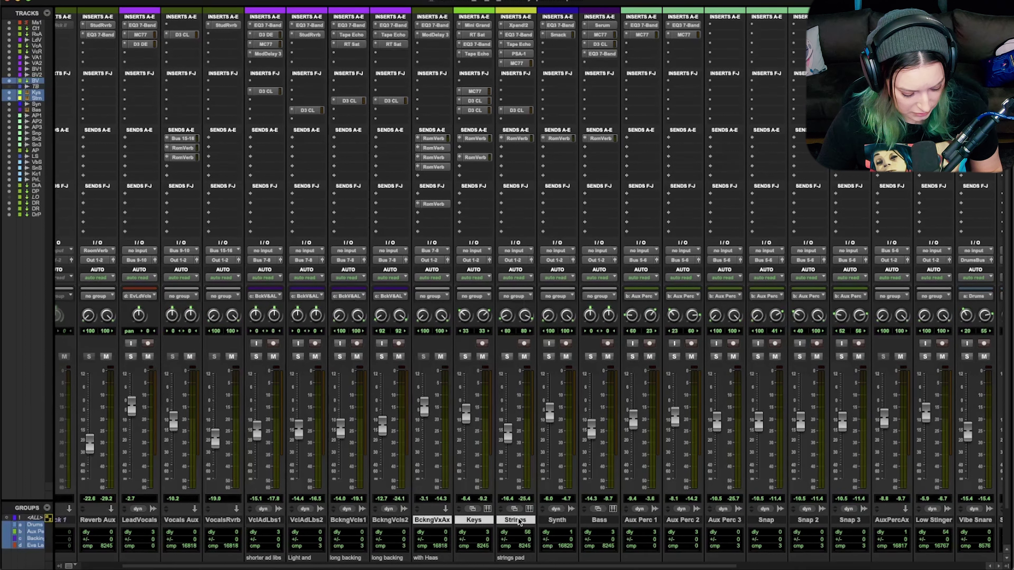
{"action": "key", "text": "shift+a"}
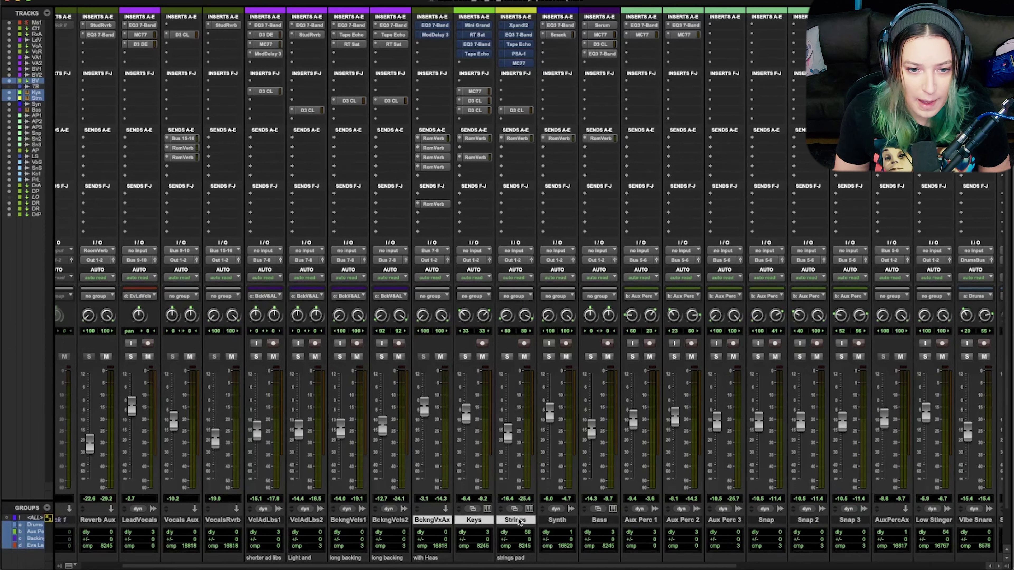
{"action": "key", "text": "shift+a"}
{"action": "key", "text": "shift+2"}
{"action": "key", "text": "shift+2"}
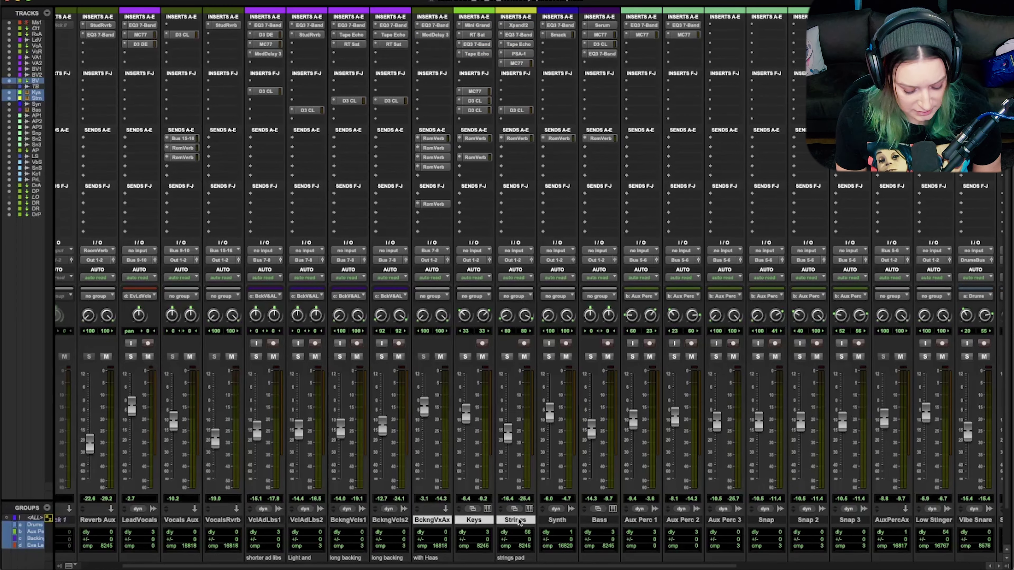
Toggle bypass on and off for inserts F-J on the BckngVxAx, Keys and Strings tracks
{"action": "key", "text": "shift+3"}
{"action": "key", "text": "shift+3"}
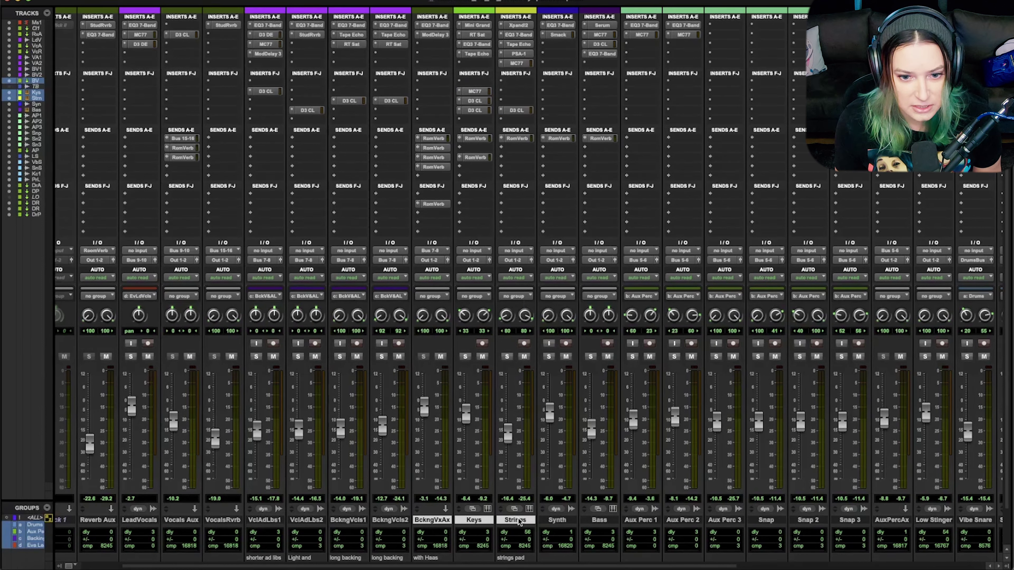
{"action": "key", "text": "shift+3"}
{"action": "key", "text": "shift+3"}
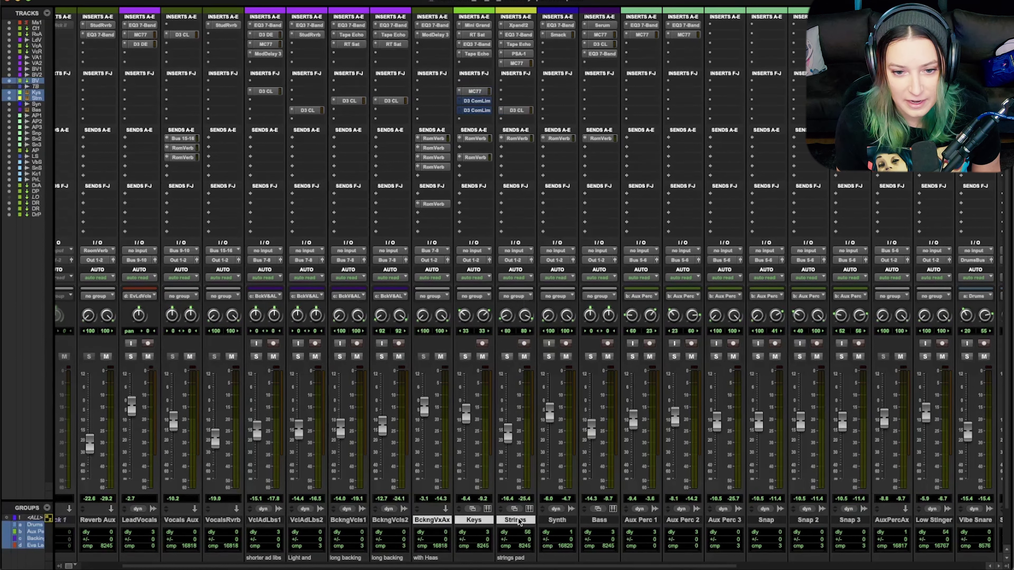
Mute and unmute sends A-E, then sends F-J, on the selected BckngVxAx, Keys and Strings tracks
{"action": "key", "text": "shift+4"}
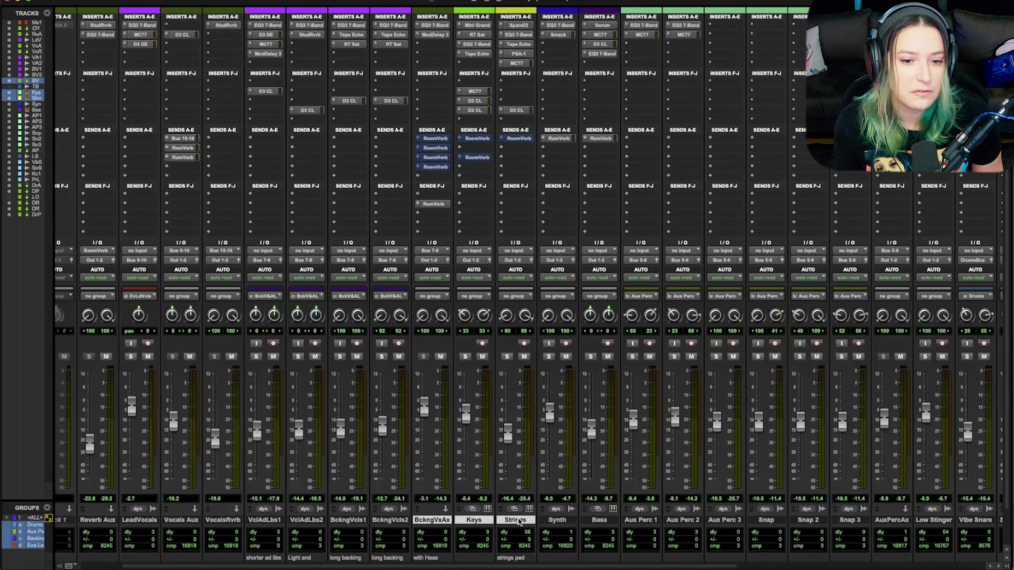
{"action": "key", "text": "shift+4"}
{"action": "key", "text": "shift+4"}
{"action": "key", "text": "shift+4"}
{"action": "key", "text": "shift+4"}
{"action": "key", "text": "shift+4"}
{"action": "key", "text": "shift+5"}
{"action": "key", "text": "shift+5"}
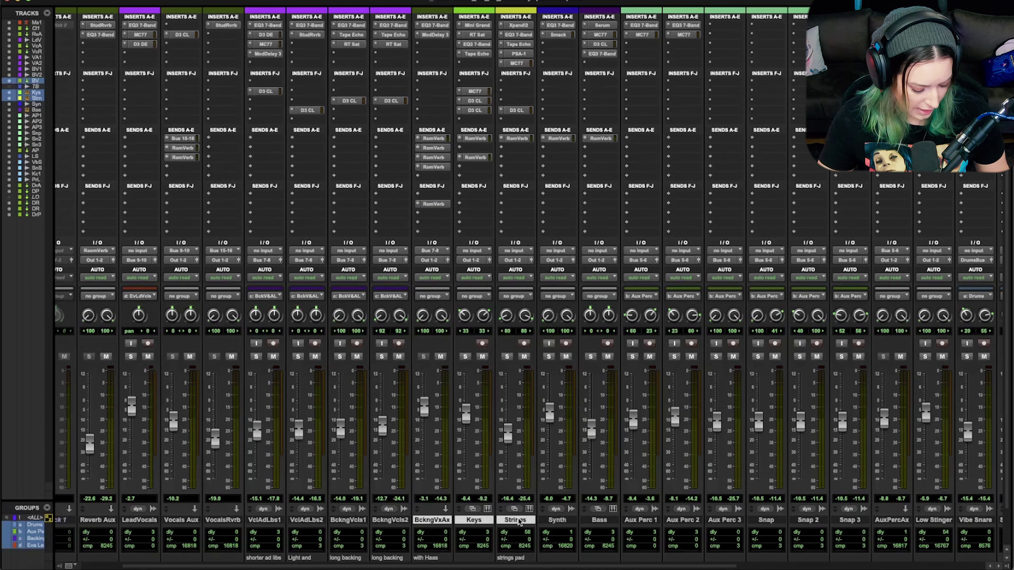
Toggle the ALL mix group on and off several times, leaving it disabled
{"action": "key", "text": "shift+1"}
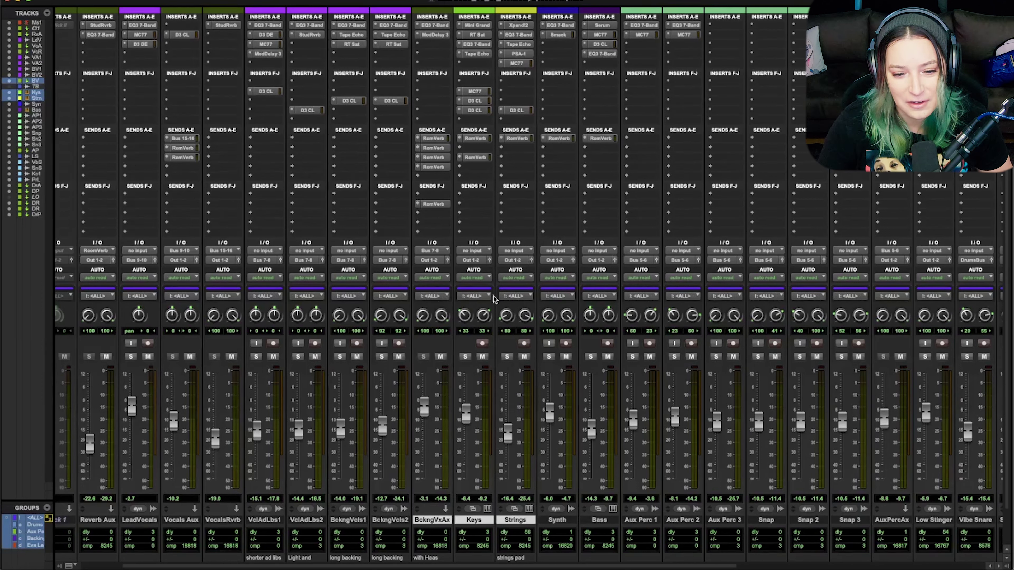
{"action": "left_click", "coordinate": [34, 520]}
{"action": "left_click", "coordinate": [35, 518]}
{"action": "left_click", "coordinate": [35, 518]}
{"action": "left_click", "coordinate": [35, 519]}
{"action": "left_click", "coordinate": [35, 518]}
{"action": "left_click", "coordinate": [35, 518]}
{"action": "left_click", "coordinate": [35, 518]}
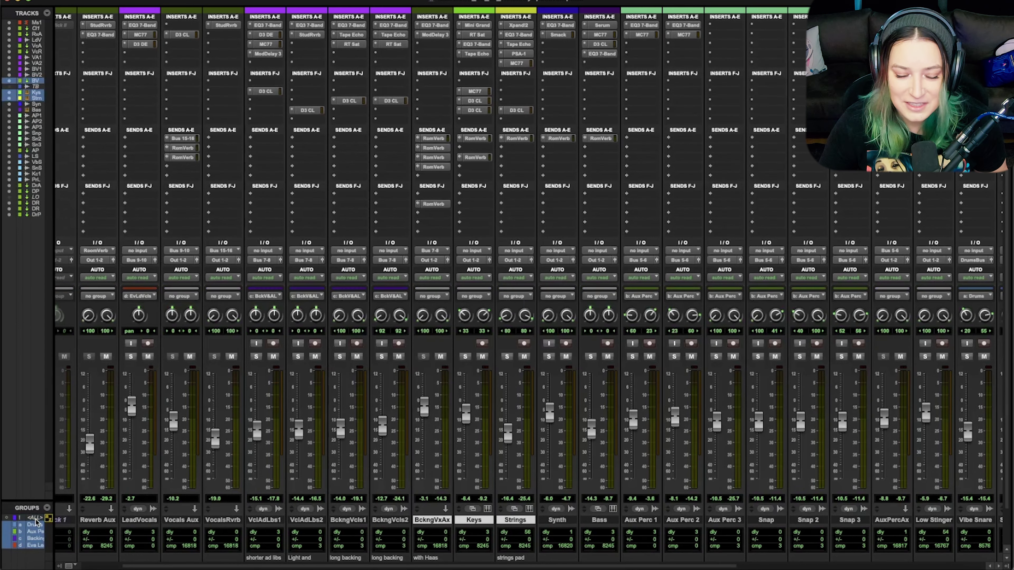
{"action": "left_click", "coordinate": [35, 518]}
{"action": "left_click", "coordinate": [35, 518]}
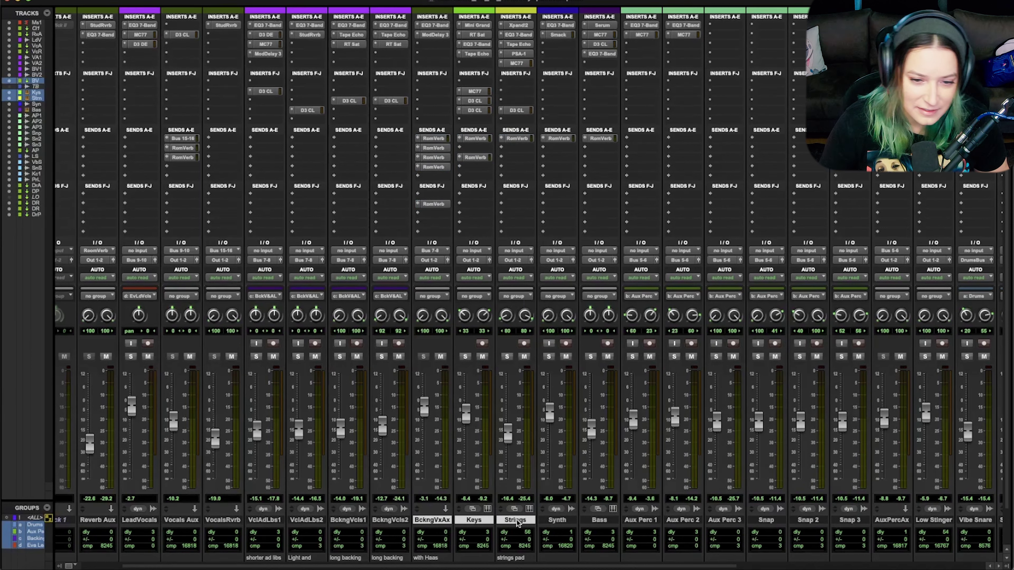
Mute all sends on the selected BckngVxAx, Keys and Strings tracks at once
{"action": "key", "text": "shift+q"}
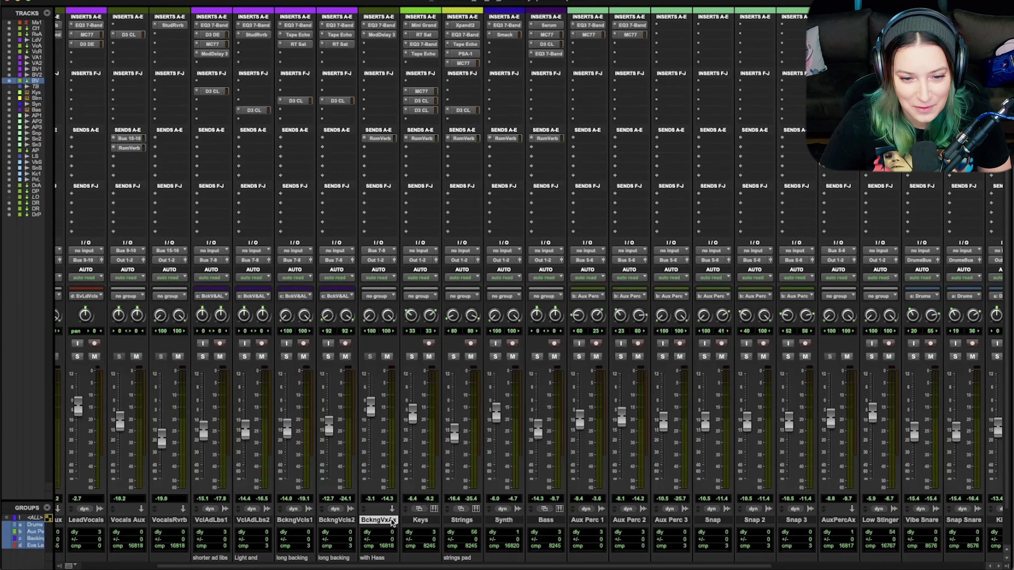
{"action": "left_click_drag", "start_coordinate": [387, 566], "coordinate": [457, 565]}
{"action": "left_click_drag", "start_coordinate": [486, 563], "coordinate": [502, 559]}
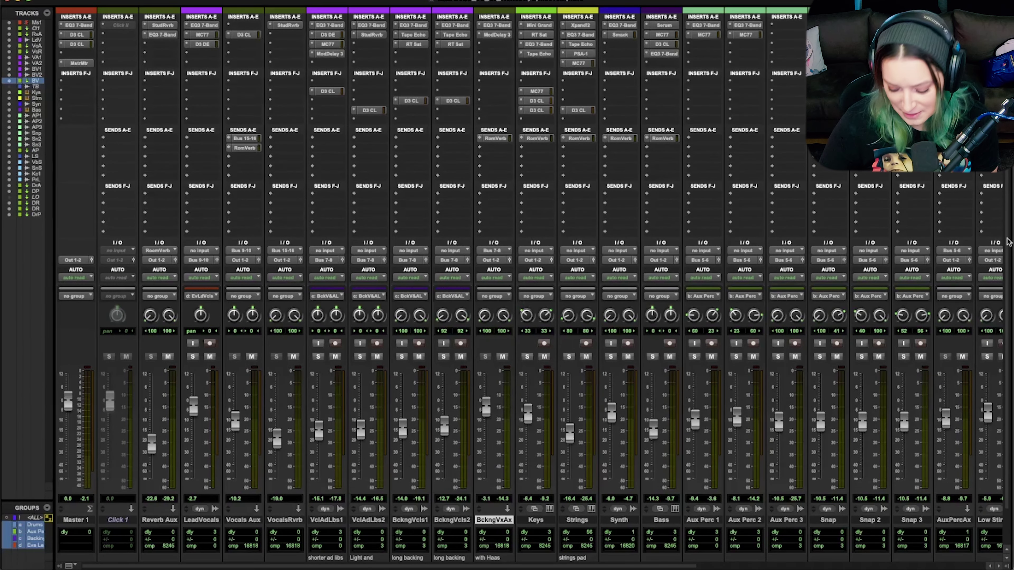
Switch to the Edit window and look through the session's tracks from the vocals down to the drum auxes and back
{"action": "key", "text": "super+equal"}
{"action": "scroll", "coordinate": [1005, 229], "scroll_direction": "down", "scroll_amount": 10}
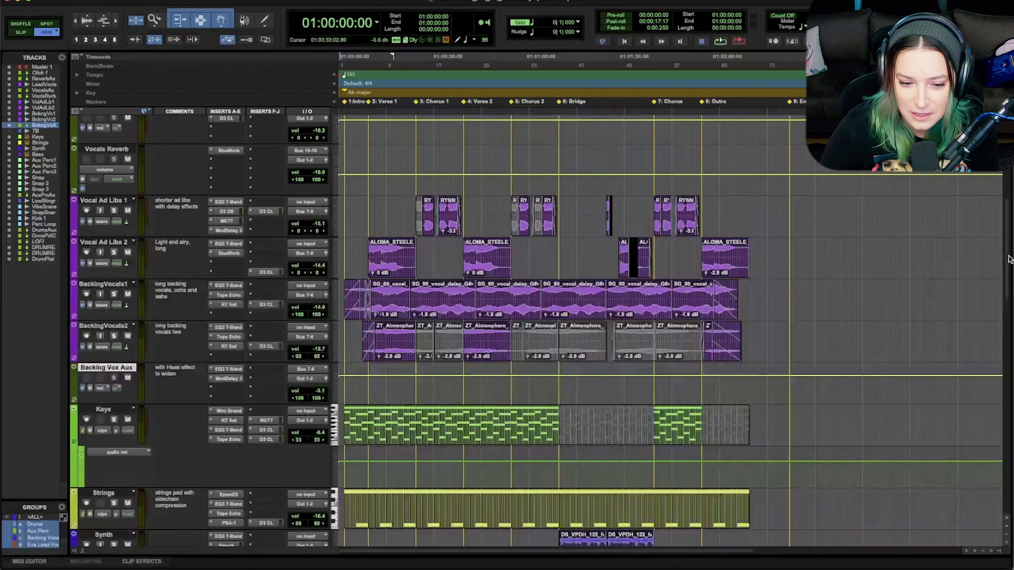
{"action": "scroll", "coordinate": [537, 330], "scroll_direction": "down", "scroll_amount": 10}
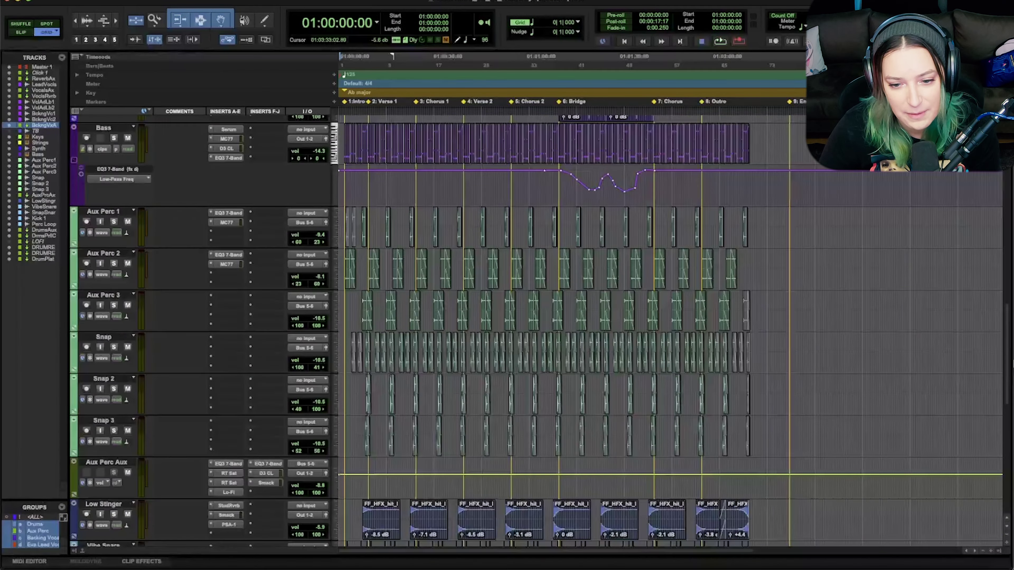
{"action": "scroll", "coordinate": [537, 330], "scroll_direction": "up", "scroll_amount": 8}
{"action": "scroll", "coordinate": [796, 311], "scroll_direction": "up", "scroll_amount": 4}
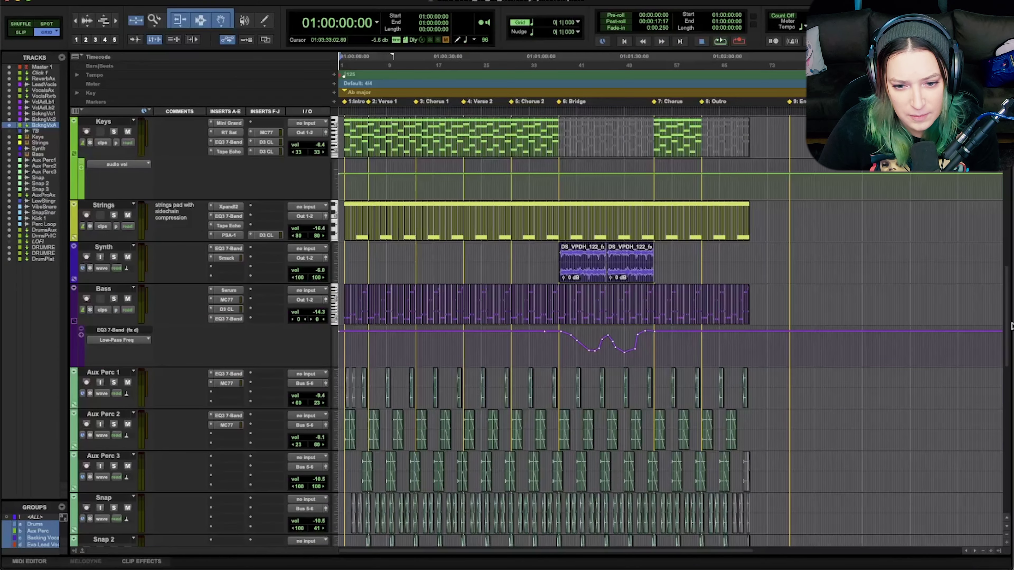
{"action": "scroll", "coordinate": [535, 380], "scroll_direction": "down", "scroll_amount": 2}
{"action": "scroll", "coordinate": [537, 380], "scroll_direction": "down", "scroll_amount": 1}
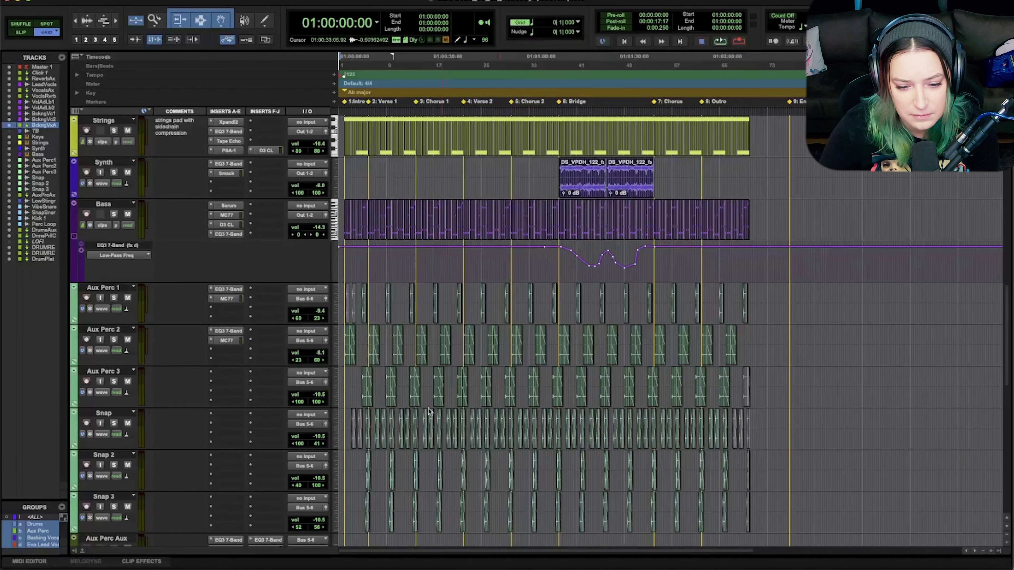
{"action": "scroll", "coordinate": [256, 414], "scroll_direction": "down", "scroll_amount": 4}
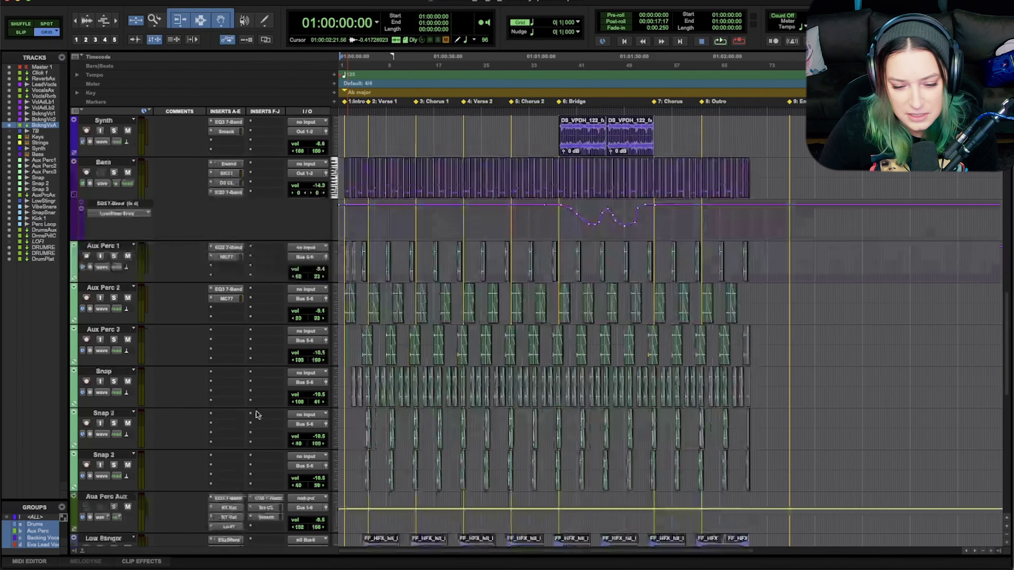
{"action": "scroll", "coordinate": [498, 423], "scroll_direction": "up", "scroll_amount": 1}
{"action": "scroll", "coordinate": [567, 423], "scroll_direction": "down", "scroll_amount": 4}
{"action": "scroll", "coordinate": [568, 423], "scroll_direction": "down", "scroll_amount": 6}
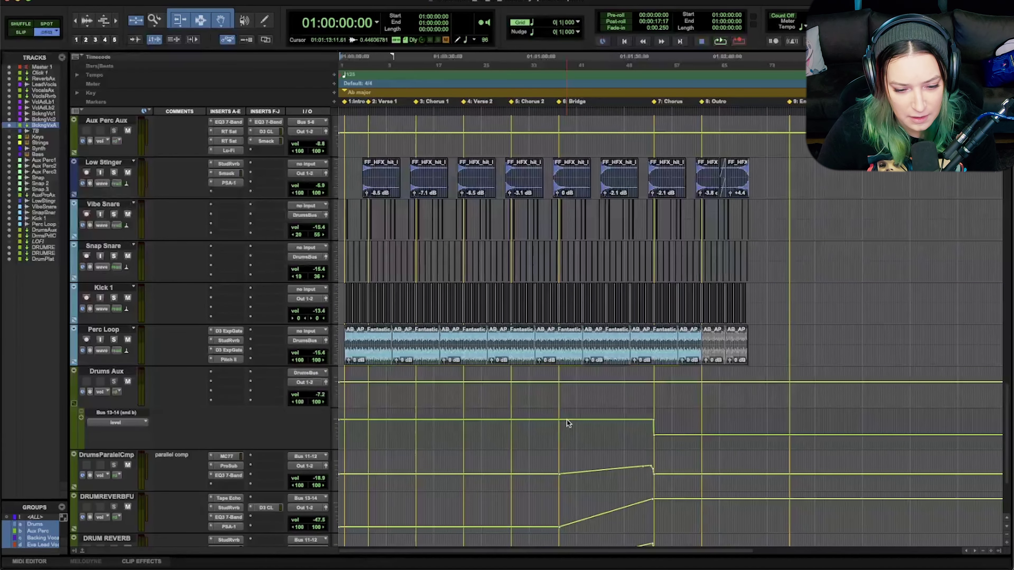
{"action": "scroll", "coordinate": [568, 423], "scroll_direction": "up", "scroll_amount": 10}
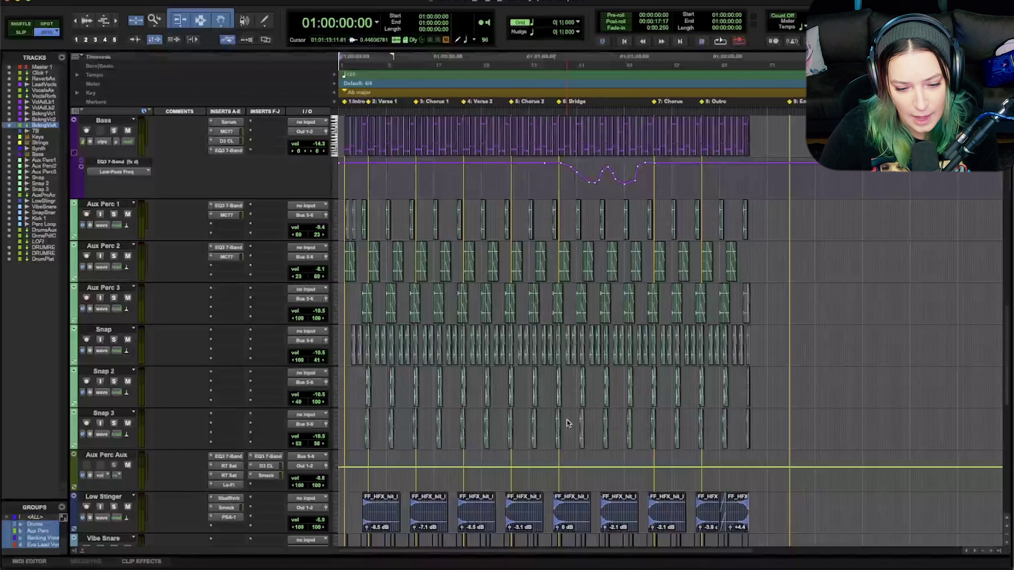
{"action": "scroll", "coordinate": [569, 423], "scroll_direction": "up", "scroll_amount": 3}
{"action": "scroll", "coordinate": [567, 423], "scroll_direction": "up", "scroll_amount": 5}
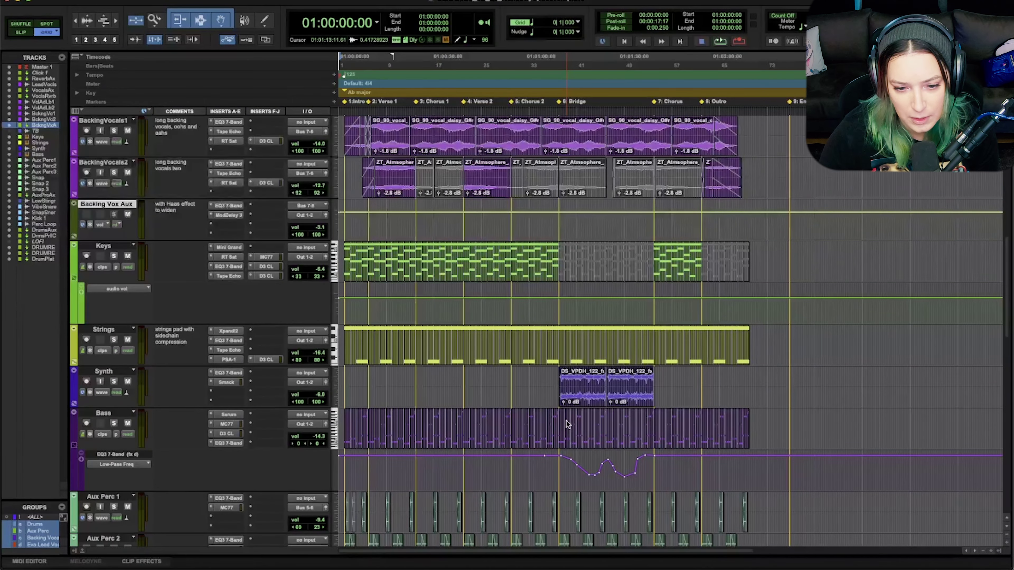
{"action": "scroll", "coordinate": [568, 424], "scroll_direction": "up", "scroll_amount": 8}
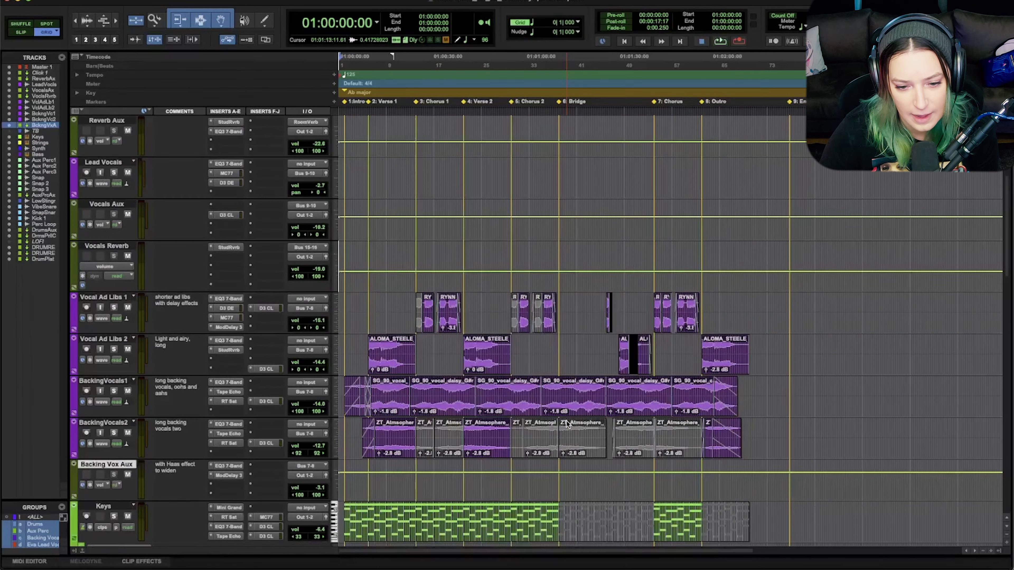
{"action": "scroll", "coordinate": [569, 424], "scroll_direction": "down", "scroll_amount": 3}
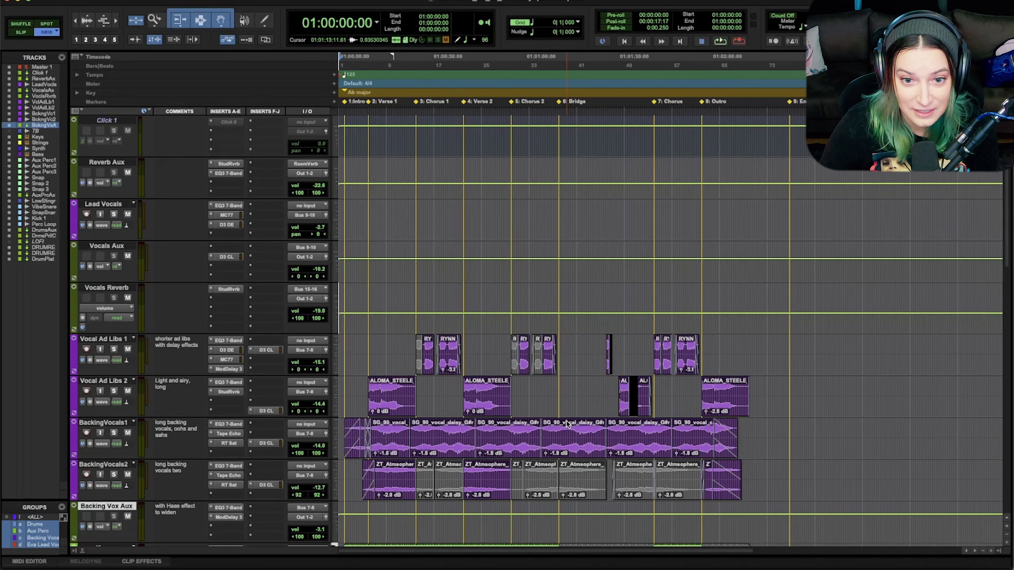
{"action": "key", "text": "super+equal"}
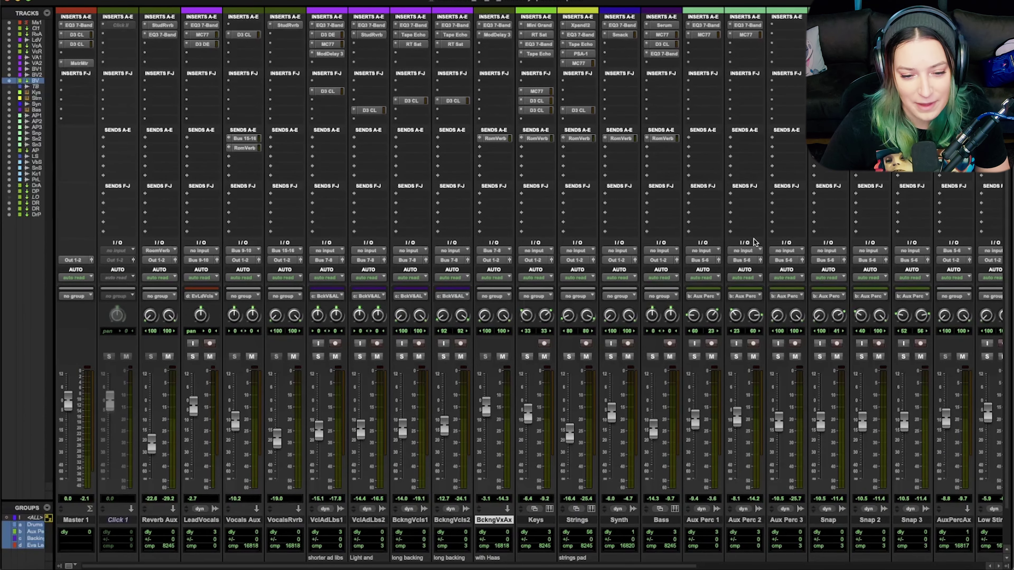
{"action": "left_click_drag", "start_coordinate": [683, 565], "coordinate": [978, 556]}
{"action": "left_click_drag", "start_coordinate": [767, 566], "coordinate": [466, 567]}
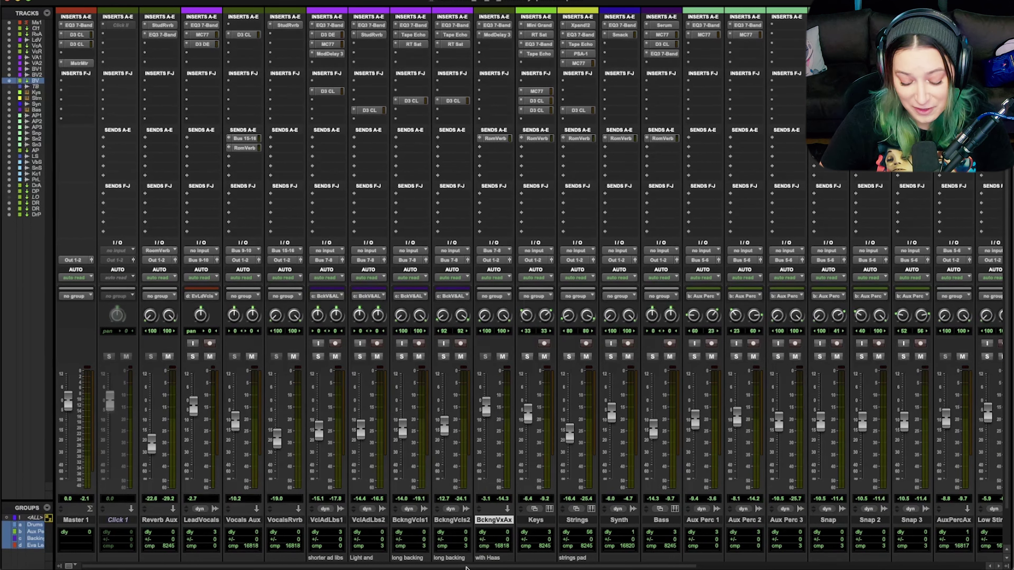
Switch to the Edit window, recall memory location 1 at the Intro and start playback
{"action": "key", "text": "super+equal"}
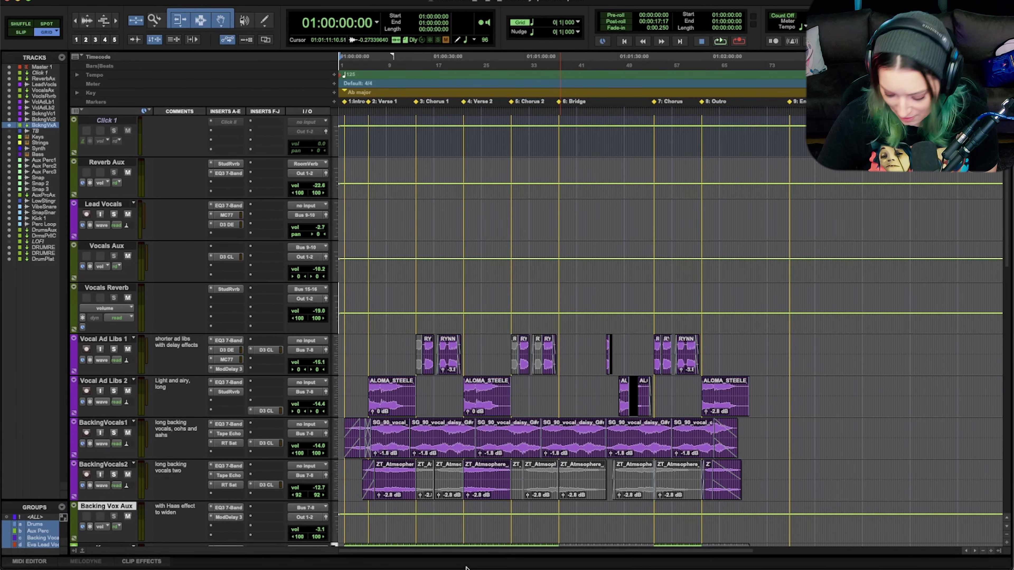
{"action": "key", "text": "KP_Decimal"}
{"action": "key", "text": "KP_1"}
{"action": "key", "text": "KP_Decimal"}
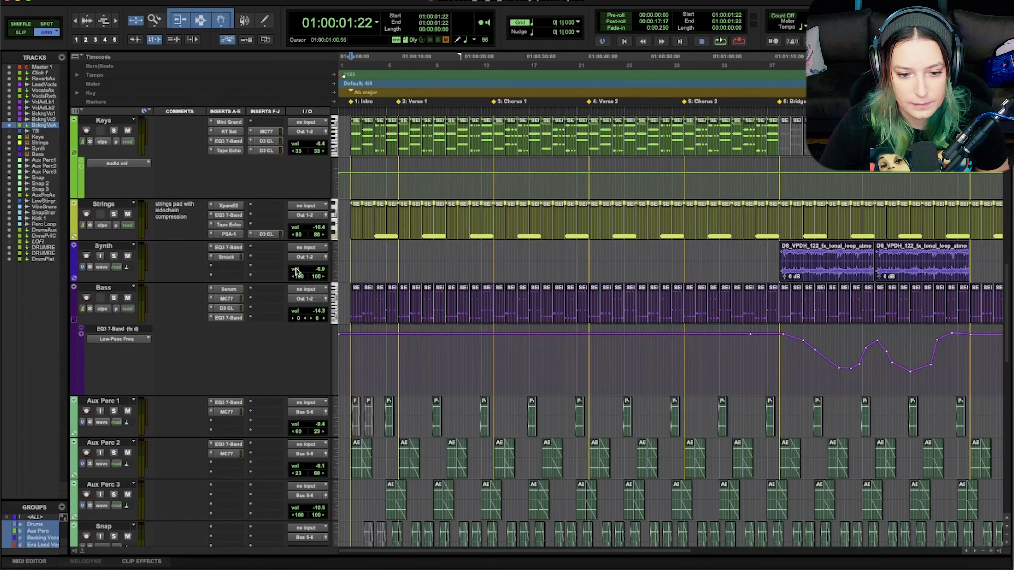
{"action": "key", "text": "space"}
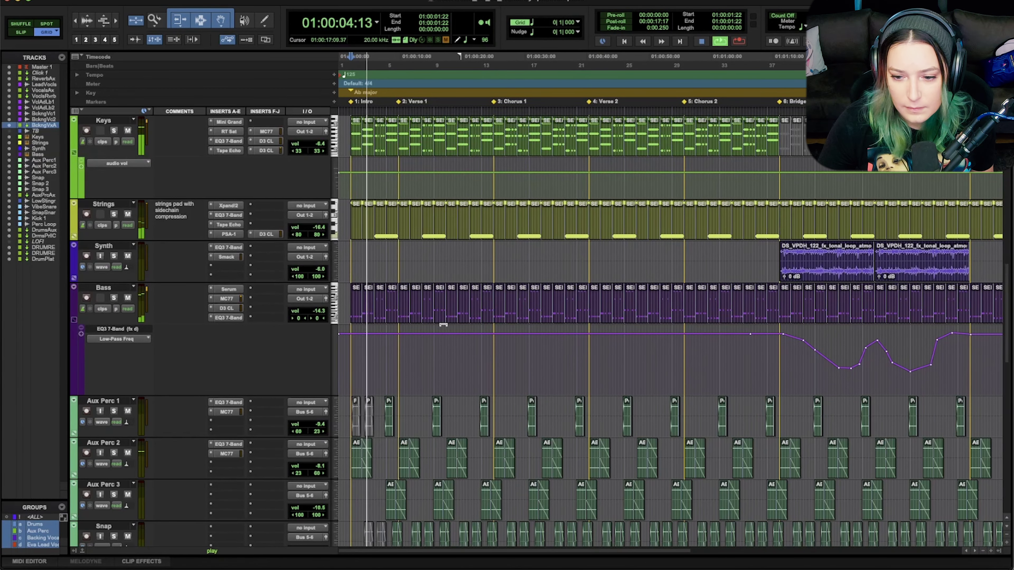
Enlarge the Bass track's height with the timeline magnified around 01:00:12:11, and open the track's Serum instrument
{"action": "left_click", "coordinate": [415, 351]}
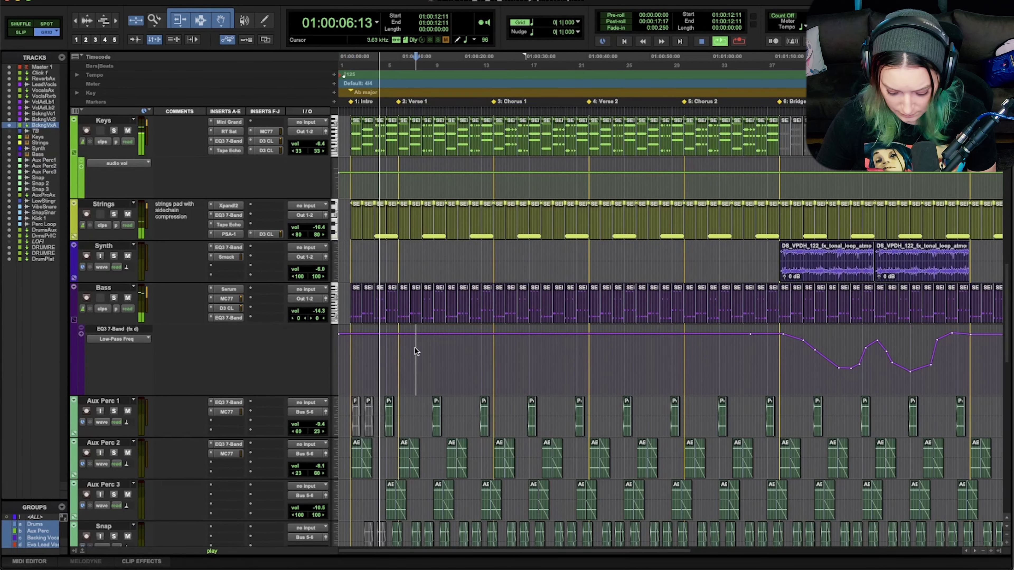
{"action": "key", "text": "t"}
{"action": "key", "text": "t"}
{"action": "key", "text": "t"}
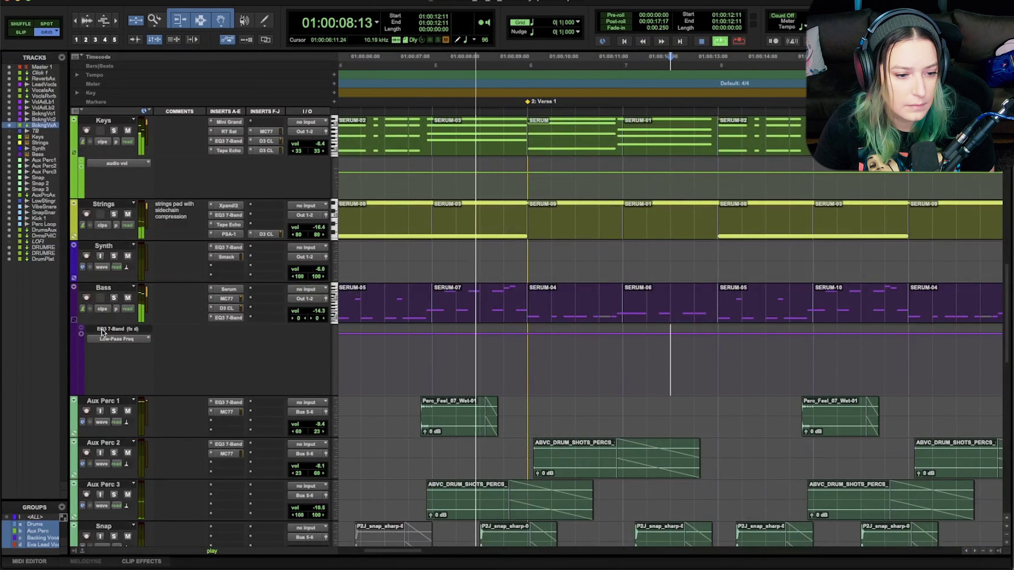
{"action": "left_click_drag", "start_coordinate": [102, 322], "coordinate": [136, 434]}
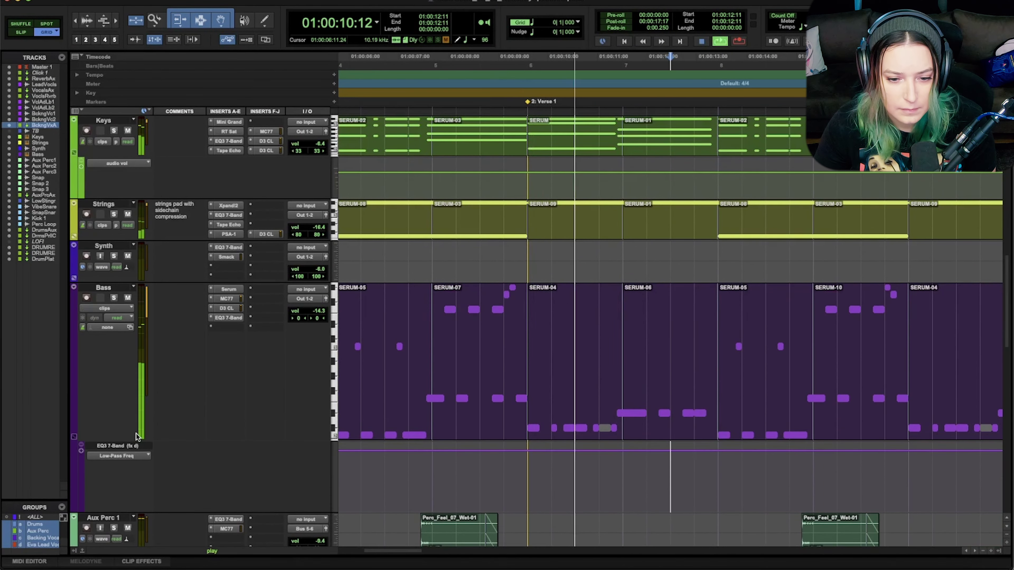
{"action": "left_click", "coordinate": [229, 289]}
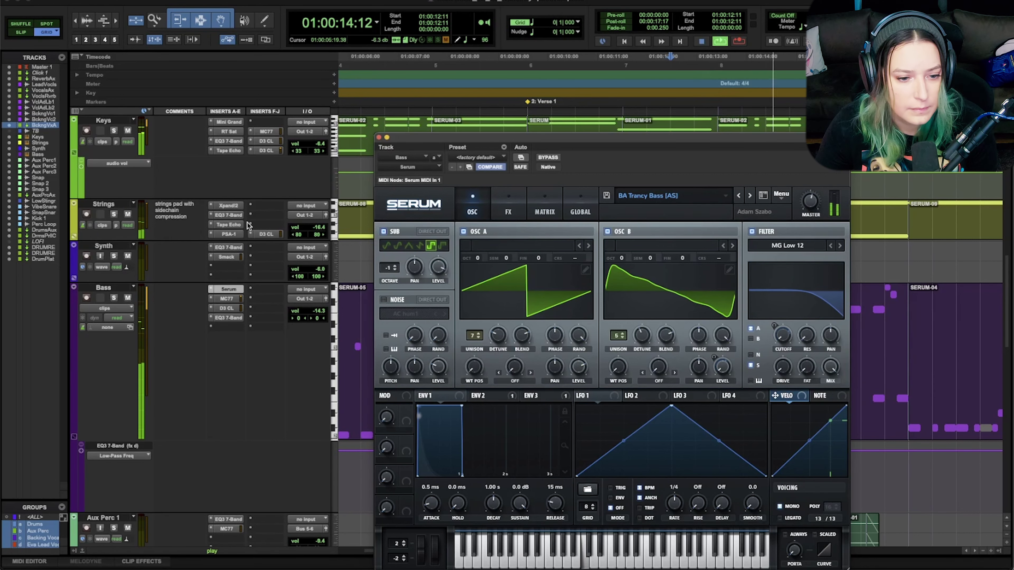
Inspect the Synth track's EQ3 7-Band and Smack! inserts and all inserts on the Strings track, including its side-chained compressor, and close the plug-in window
{"action": "left_click", "coordinate": [225, 248]}
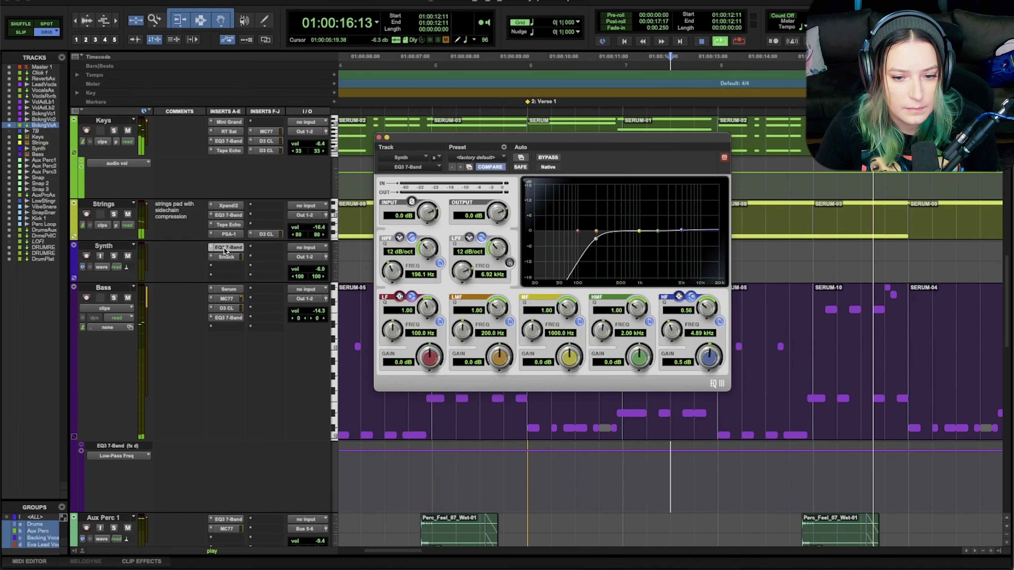
{"action": "left_click", "coordinate": [225, 257]}
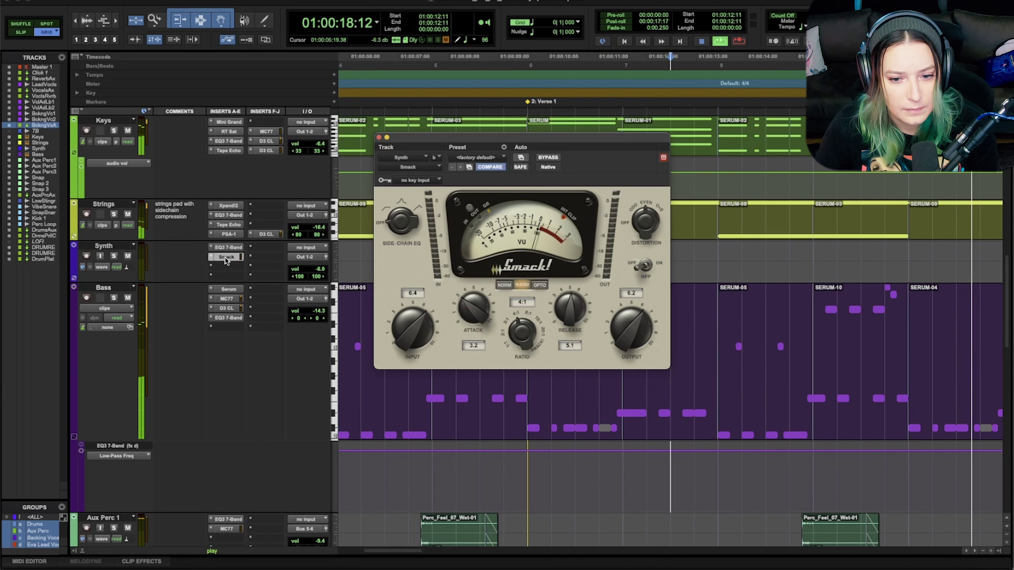
{"action": "left_click", "coordinate": [224, 233]}
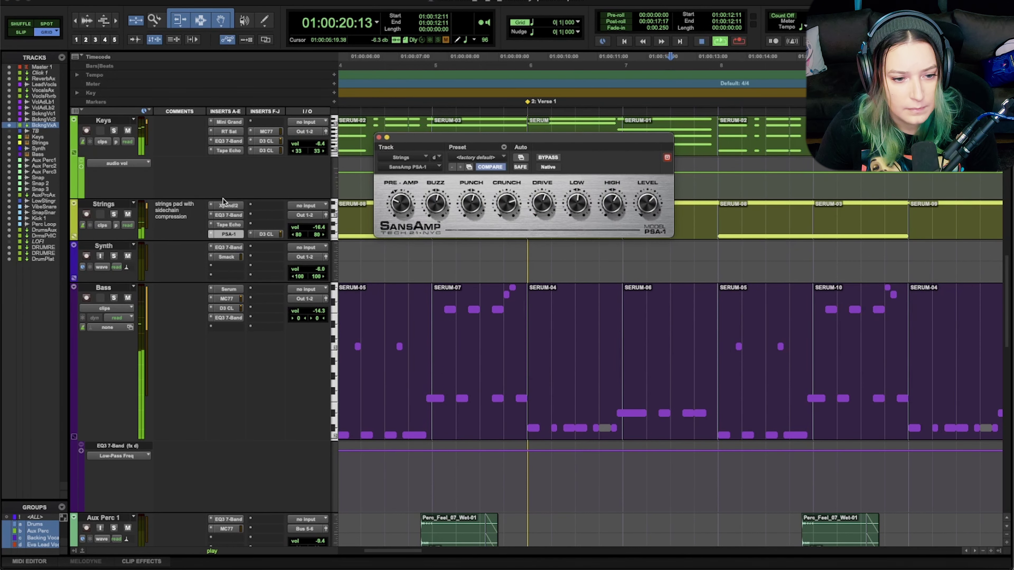
{"action": "left_click", "coordinate": [225, 205]}
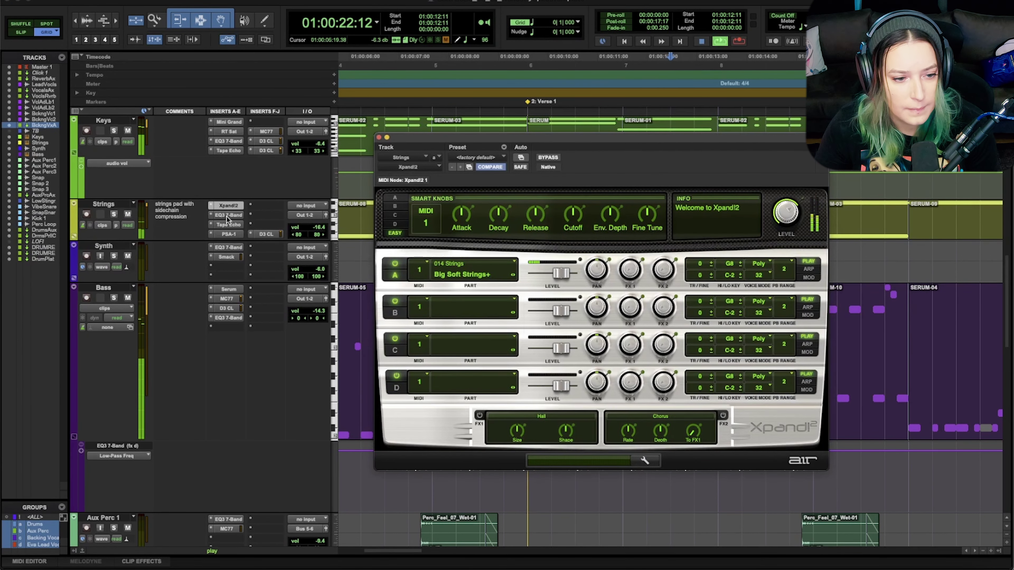
{"action": "left_click", "coordinate": [227, 218]}
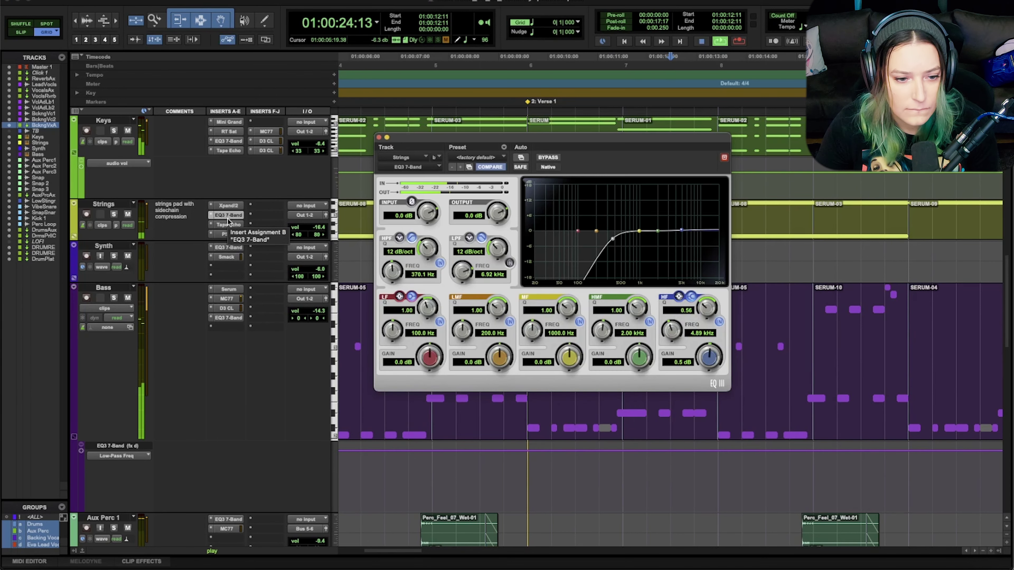
{"action": "left_click", "coordinate": [232, 225]}
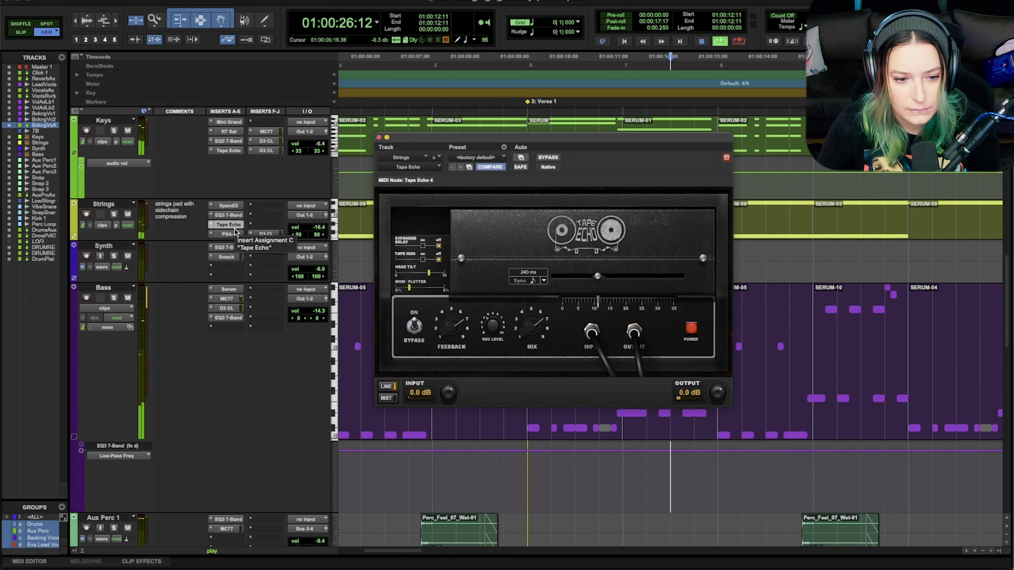
{"action": "left_click", "coordinate": [233, 234]}
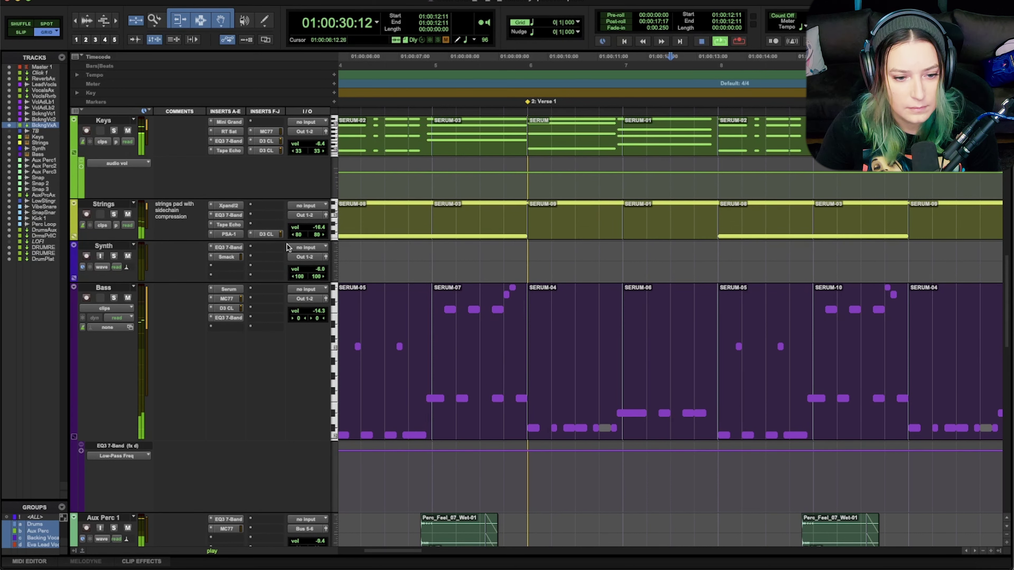
{"action": "left_click", "coordinate": [264, 234]}
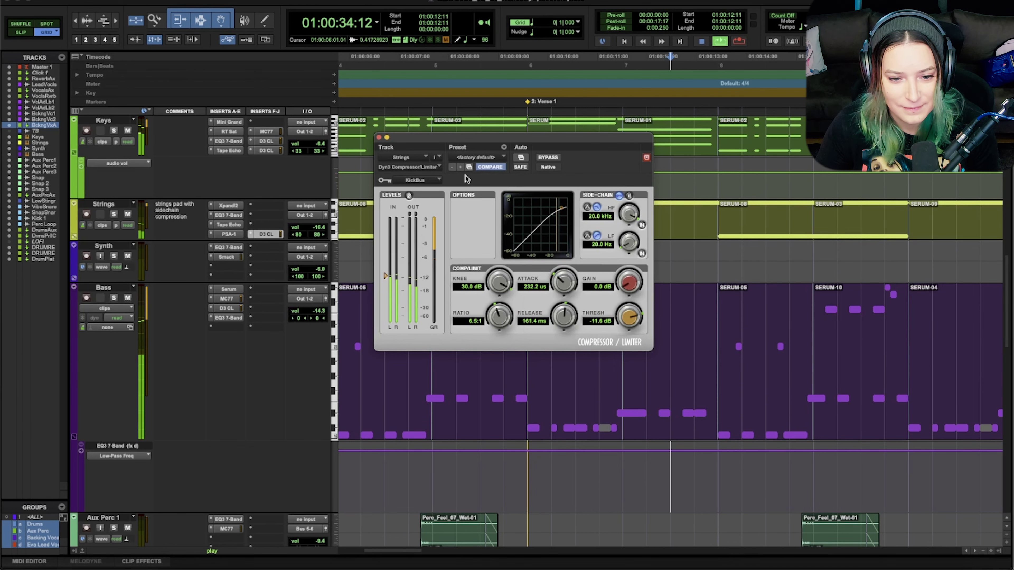
{"action": "left_click", "coordinate": [379, 137]}
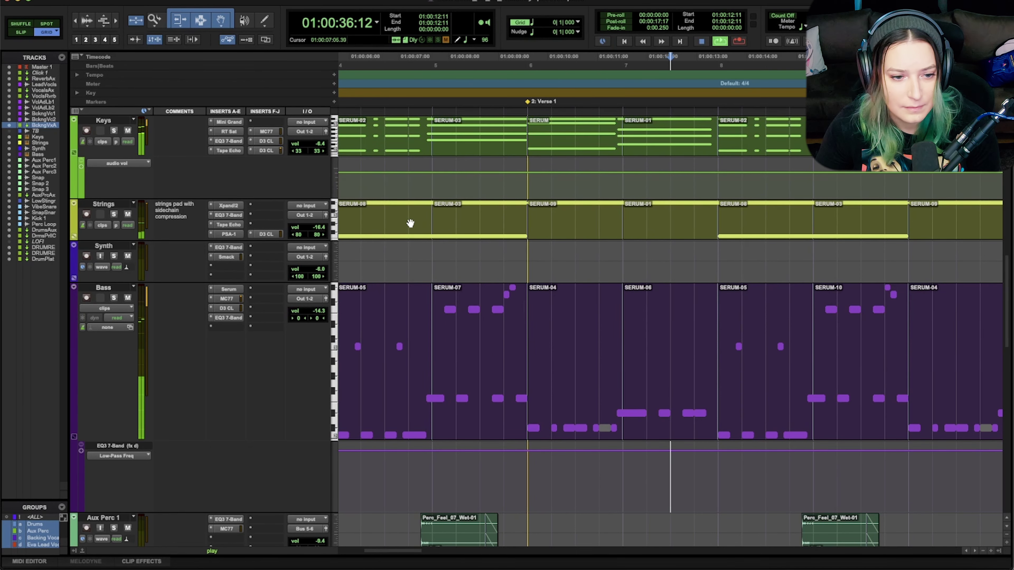
Inspect the Keys track's inserts from Mini Grand through Tape Echo, MC77 and both Dyn3 compressors, and close the plug-in window
{"action": "scroll", "coordinate": [410, 222], "scroll_direction": "up", "scroll_amount": 2}
{"action": "scroll", "coordinate": [410, 221], "scroll_direction": "up", "scroll_amount": 2}
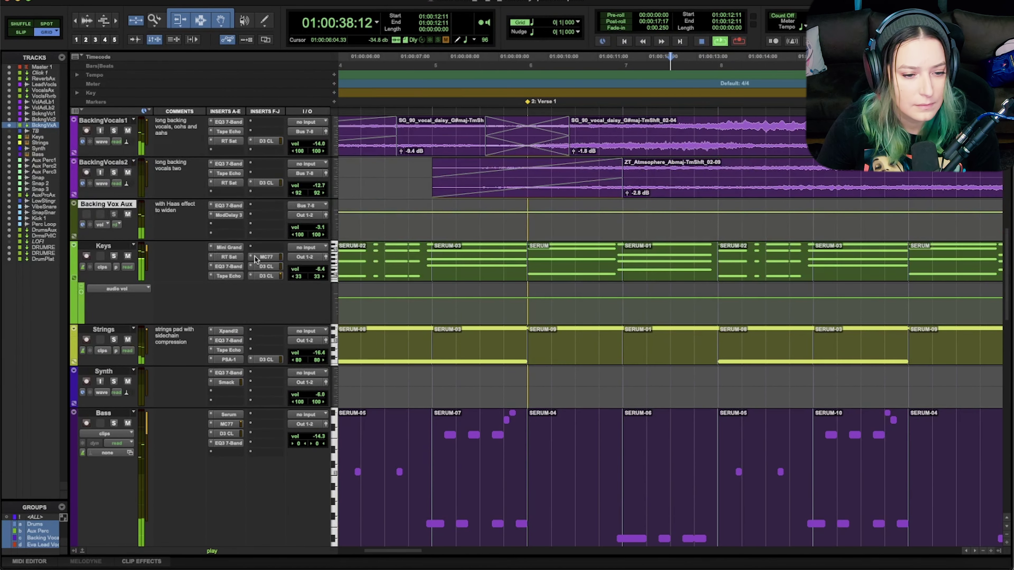
{"action": "left_click", "coordinate": [225, 248]}
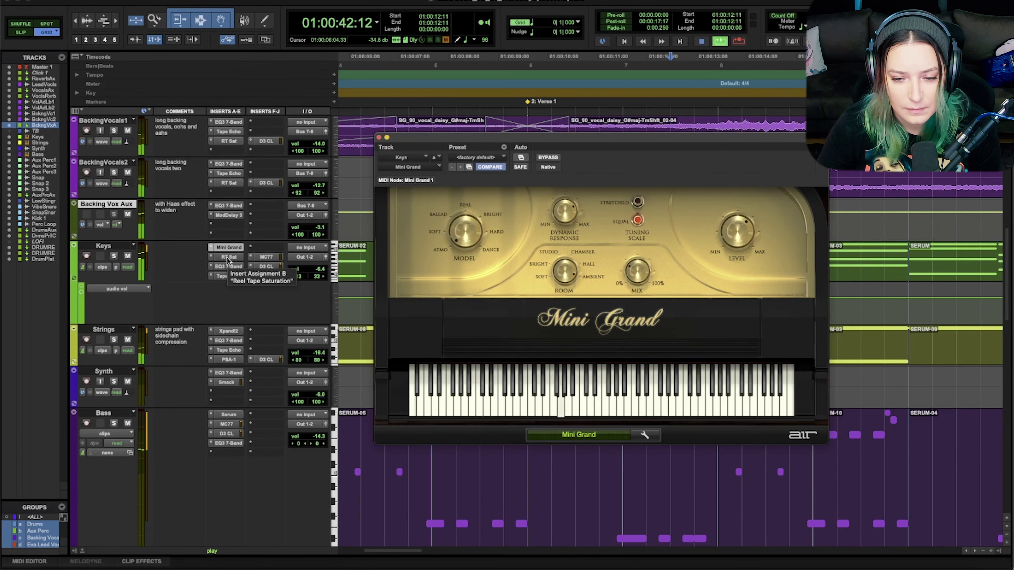
{"action": "left_click", "coordinate": [228, 258]}
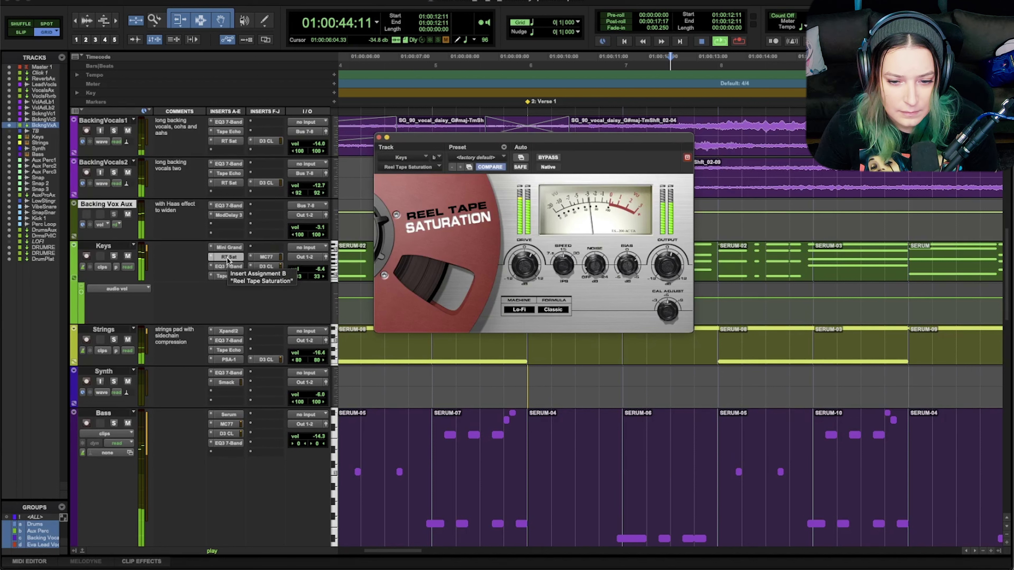
{"action": "left_click", "coordinate": [230, 266]}
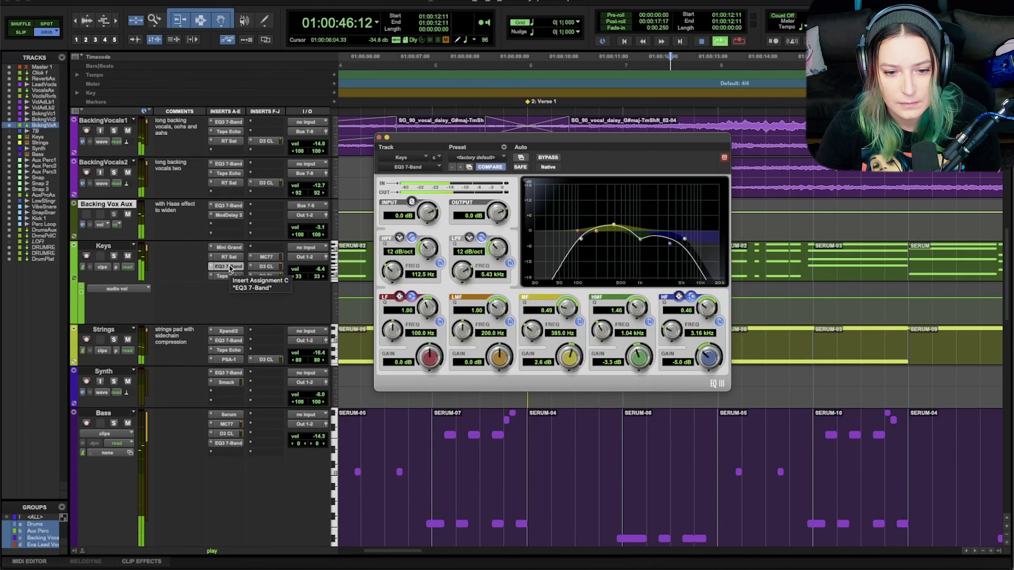
{"action": "left_click", "coordinate": [229, 276]}
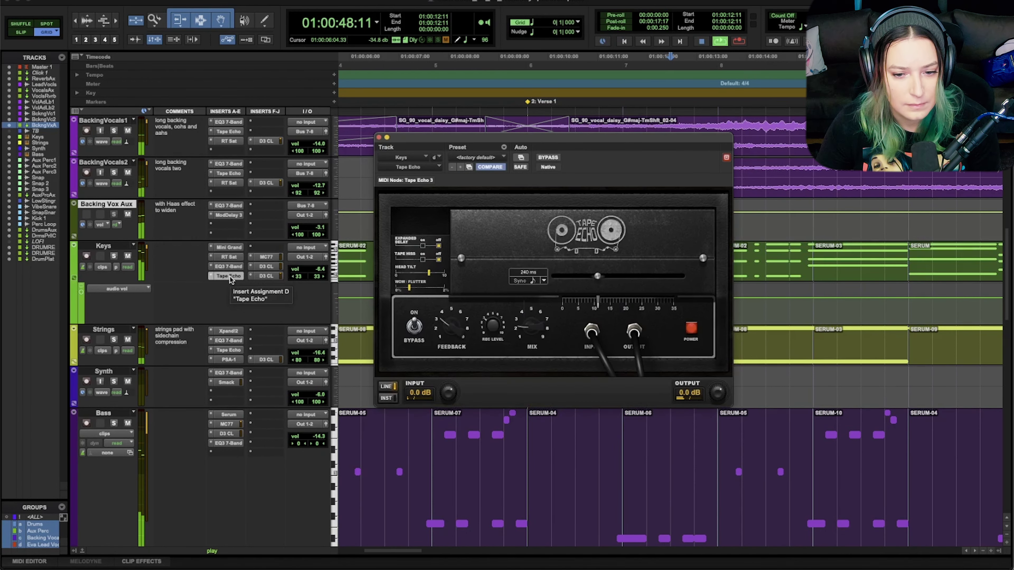
{"action": "left_click", "coordinate": [263, 258]}
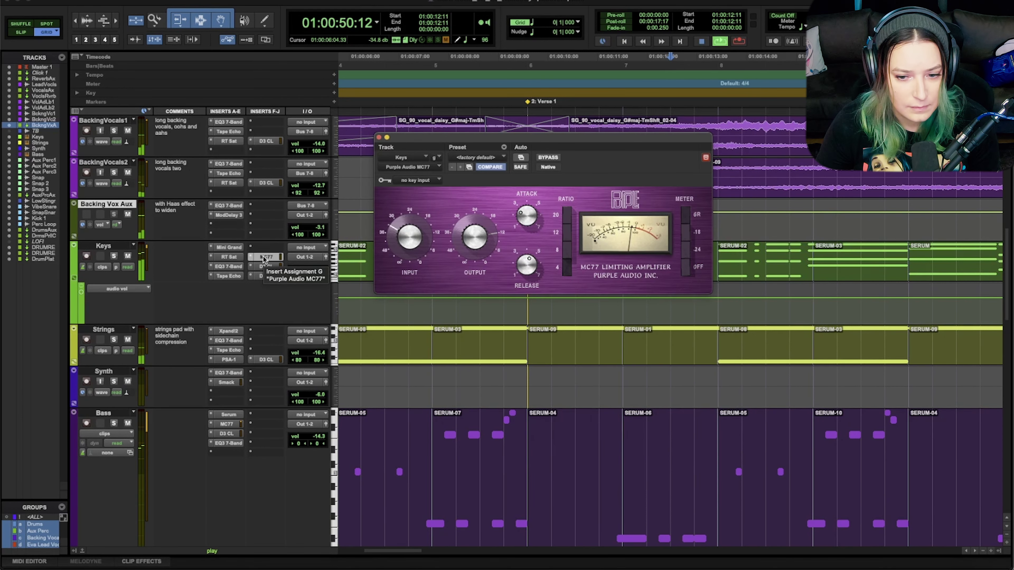
{"action": "left_click", "coordinate": [266, 267]}
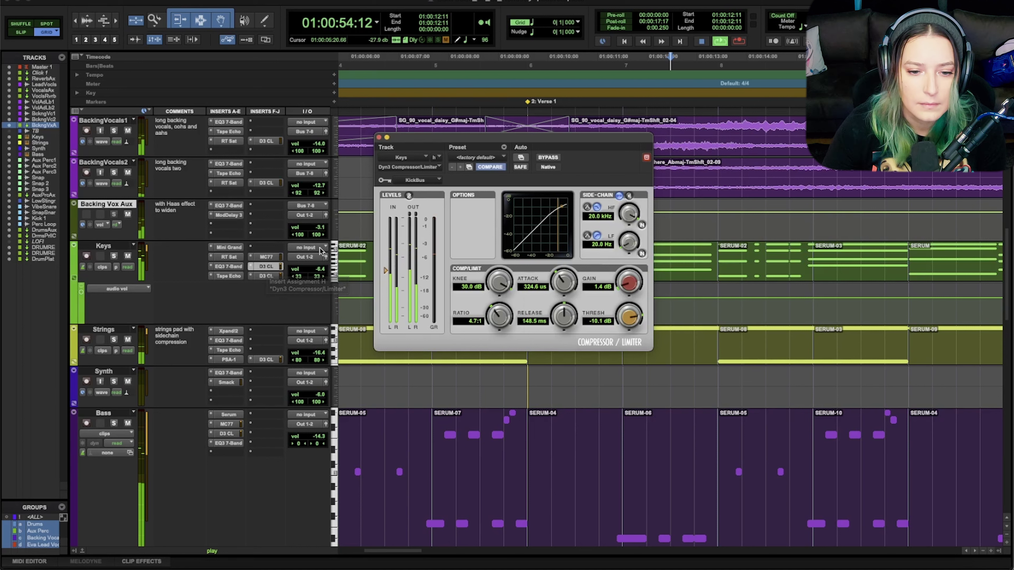
{"action": "left_click", "coordinate": [271, 277]}
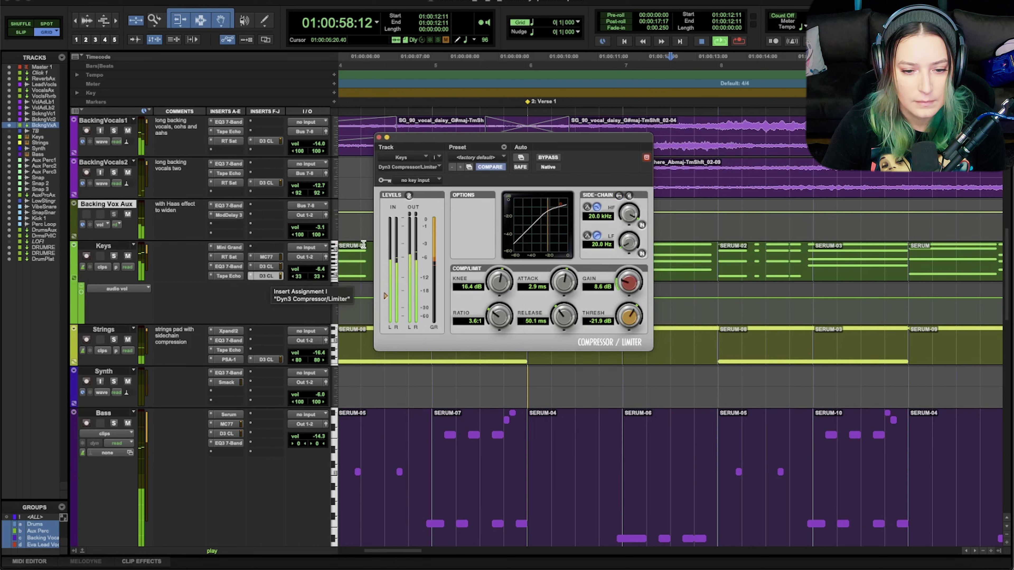
{"action": "left_click", "coordinate": [379, 138]}
Inspect the EQ3 7-Band and Mod Delay III inserts on the Backing Vox Aux track
{"action": "key", "text": "r"}
{"action": "key", "text": "r"}
{"action": "key", "text": "r"}
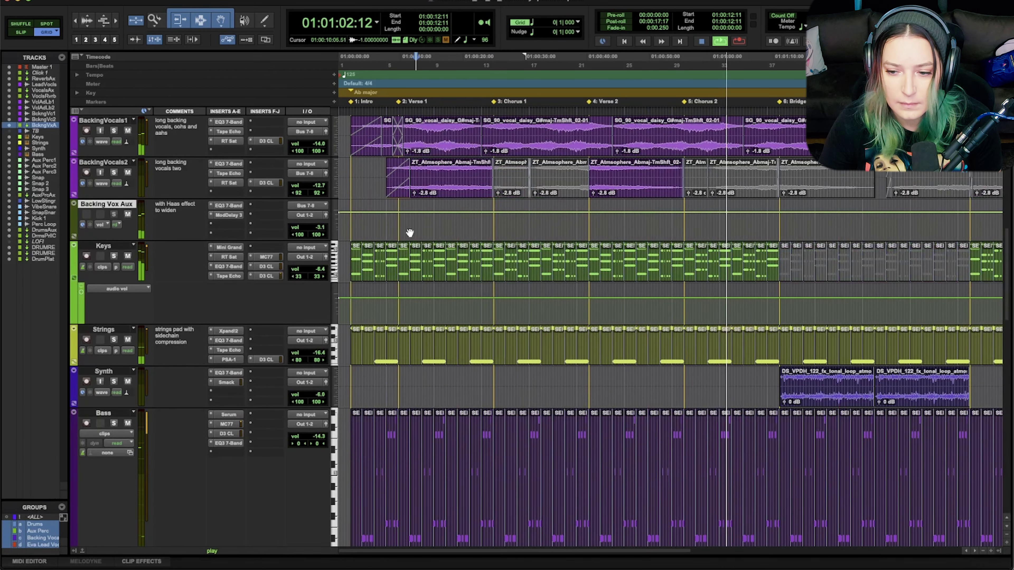
{"action": "left_click_drag", "start_coordinate": [439, 551], "coordinate": [559, 550]}
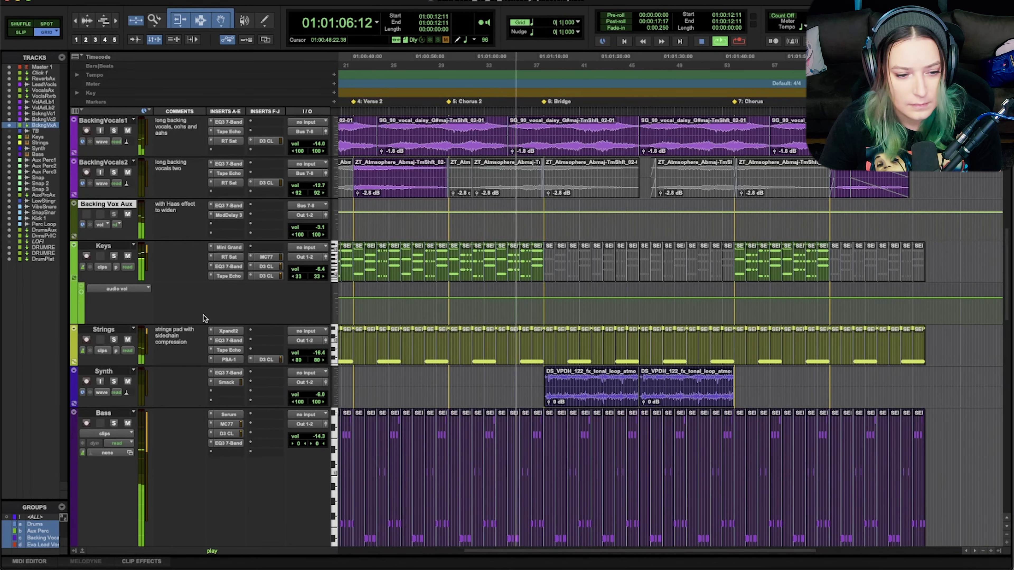
{"action": "scroll", "coordinate": [189, 264], "scroll_direction": "up", "scroll_amount": 3}
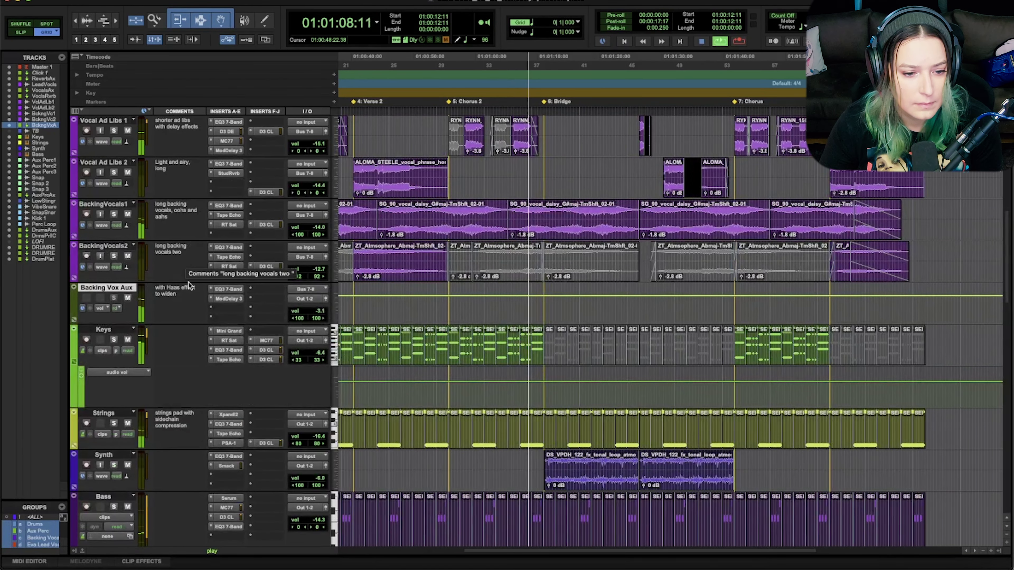
{"action": "left_click", "coordinate": [228, 289]}
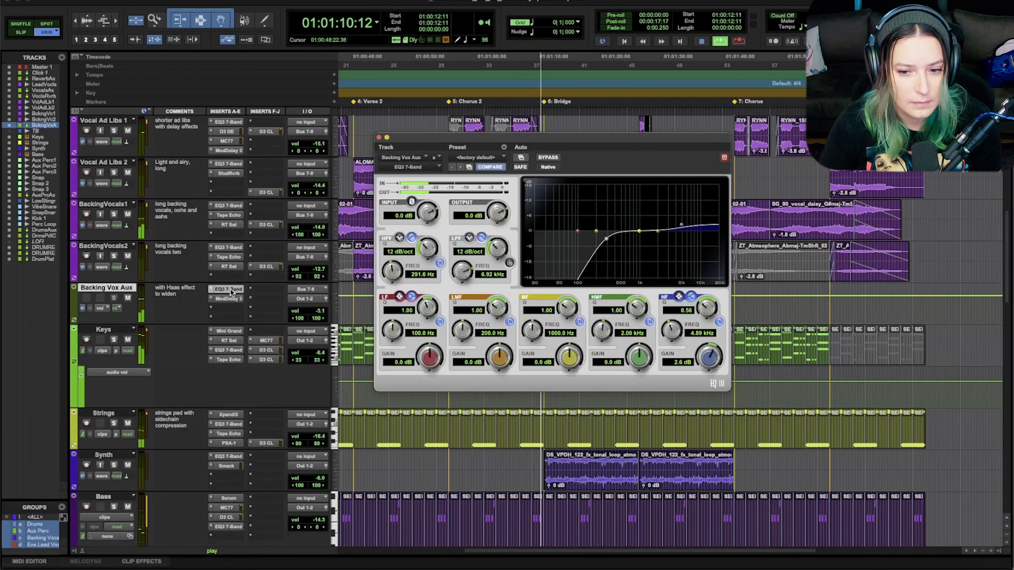
{"action": "left_click", "coordinate": [228, 299]}
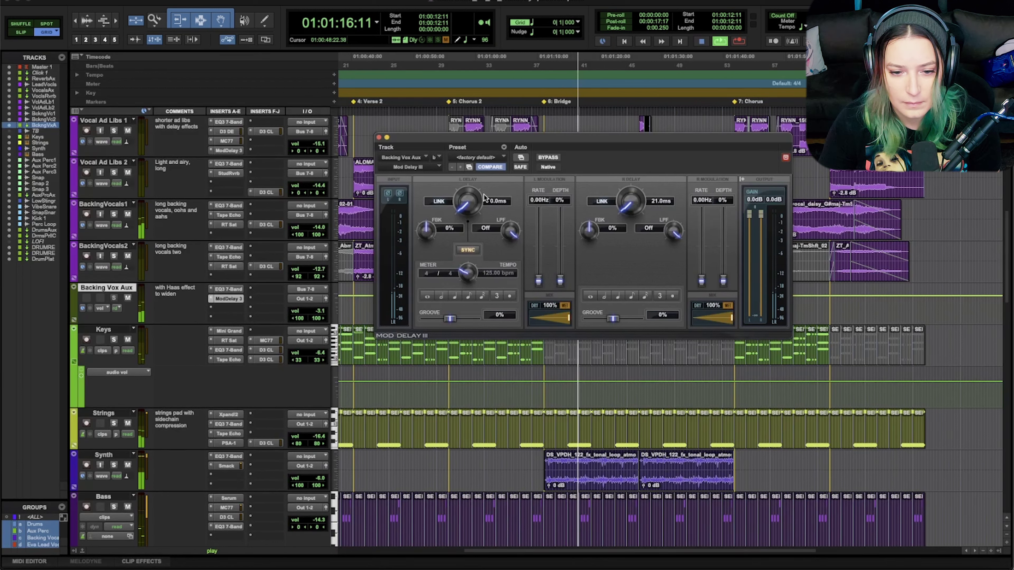
Inspect the EQ, Tape Echo, Reel Tape Saturation and compressor inserts on the first backing vocals track, and close the plug-in window
{"action": "left_click", "coordinate": [219, 207]}
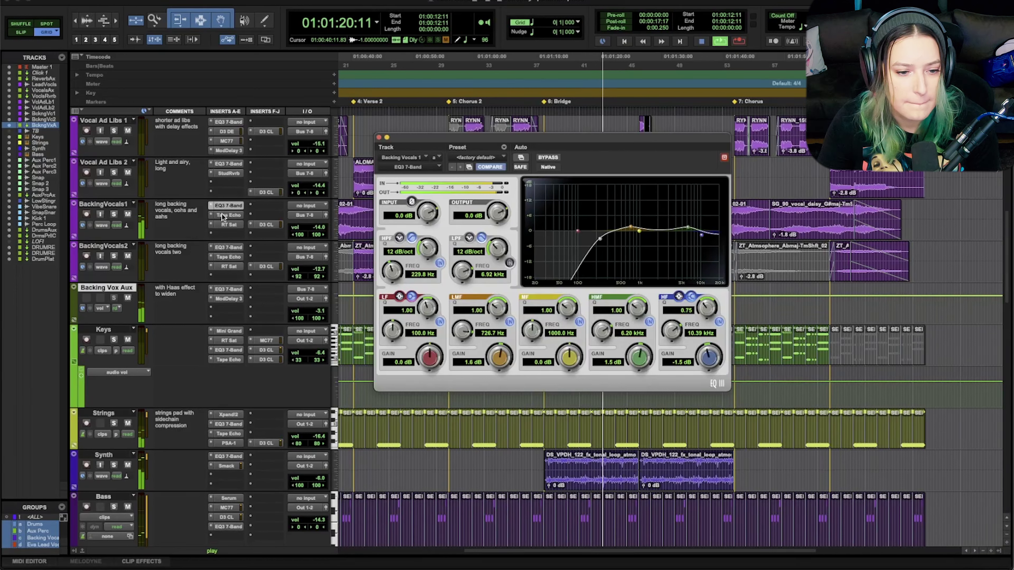
{"action": "left_click", "coordinate": [222, 215]}
{"action": "left_click", "coordinate": [224, 225]}
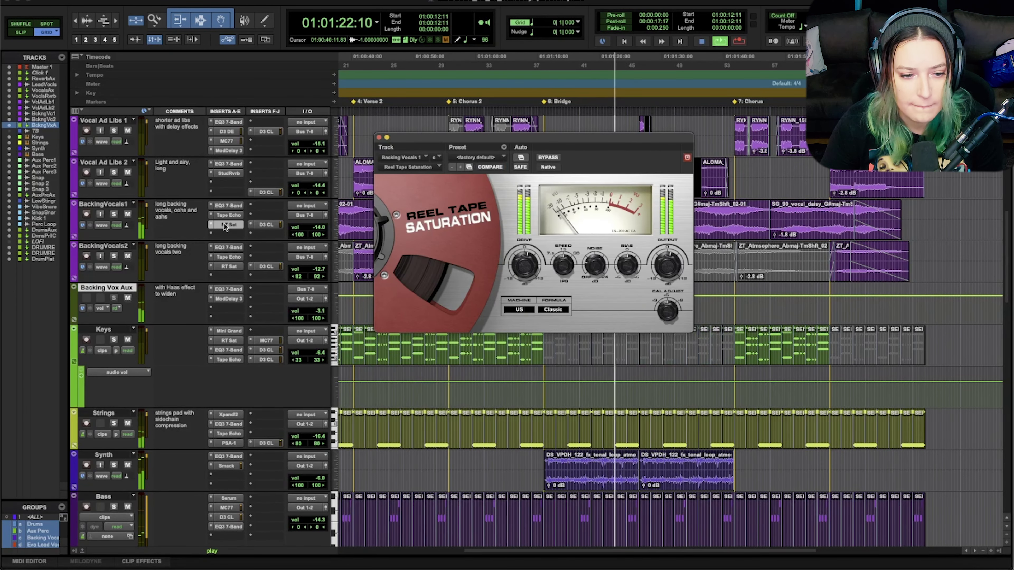
{"action": "left_click", "coordinate": [271, 224]}
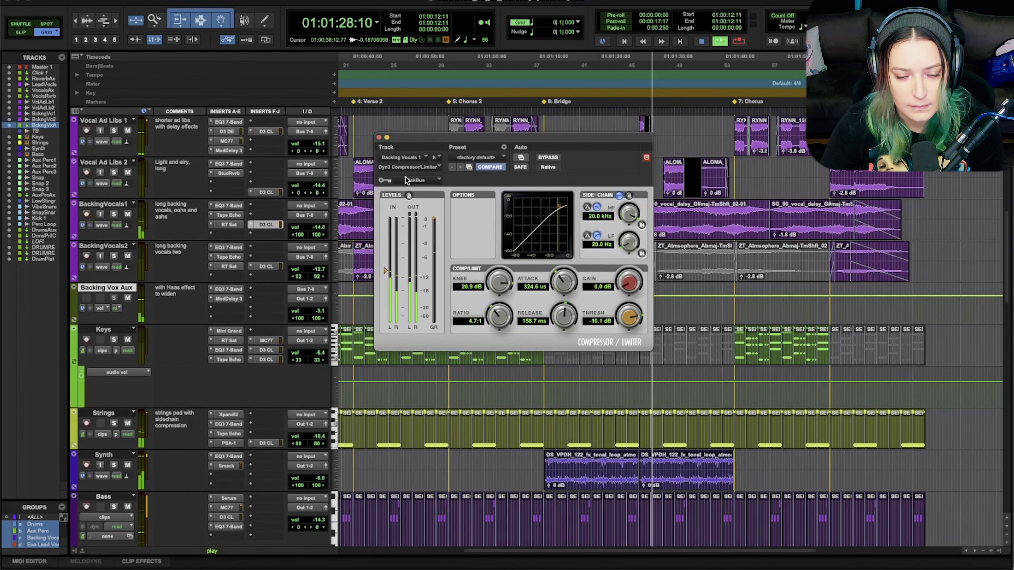
{"action": "left_click", "coordinate": [379, 137]}
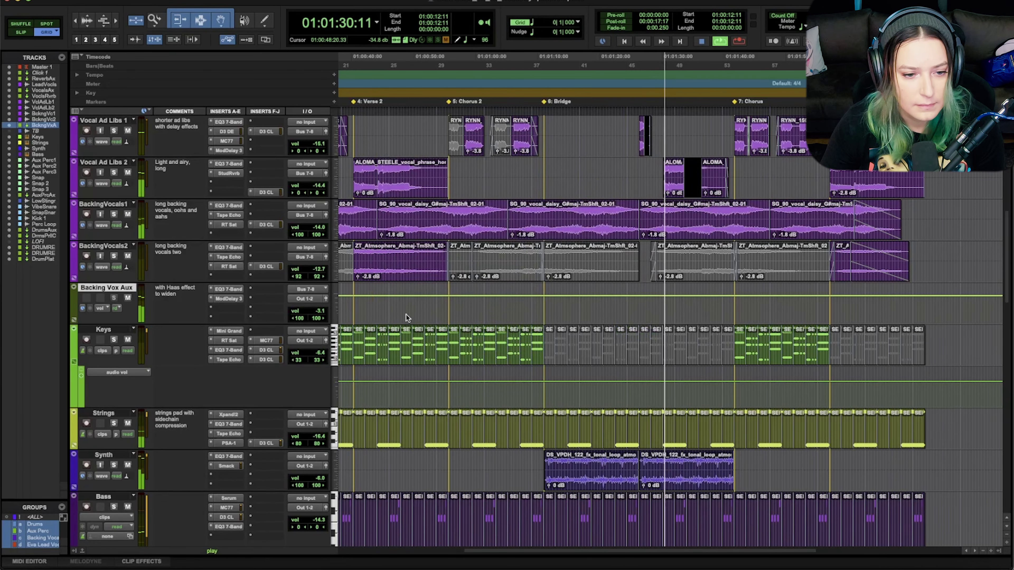
Look through the percussion and drum tracks, and inspect the Studio Reverb and Tape Echo inserts on the DRUMREVERBFUN track
{"action": "scroll", "coordinate": [407, 316], "scroll_direction": "down", "scroll_amount": 1}
{"action": "scroll", "coordinate": [406, 316], "scroll_direction": "down", "scroll_amount": 10}
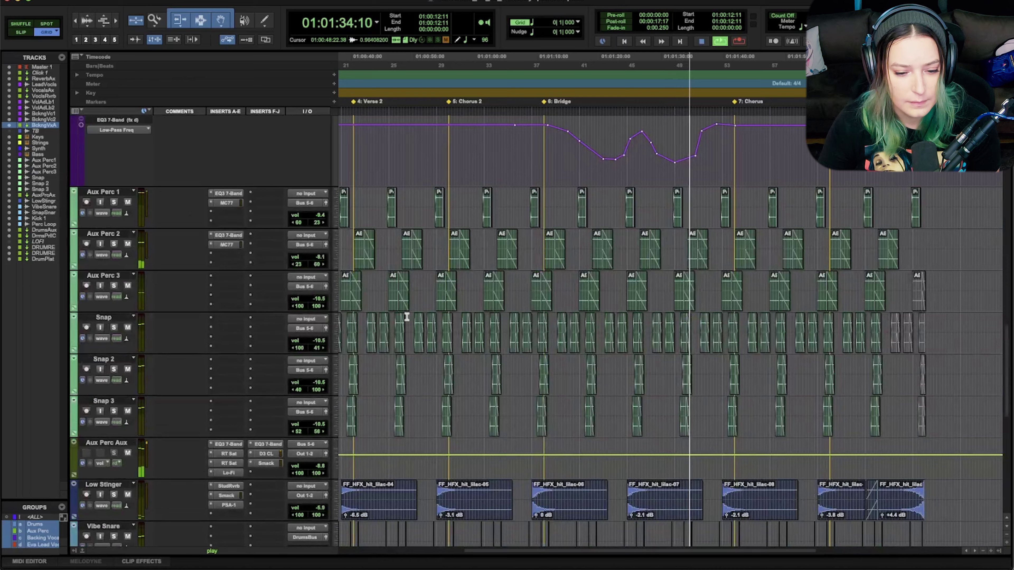
{"action": "scroll", "coordinate": [407, 315], "scroll_direction": "down", "scroll_amount": 5}
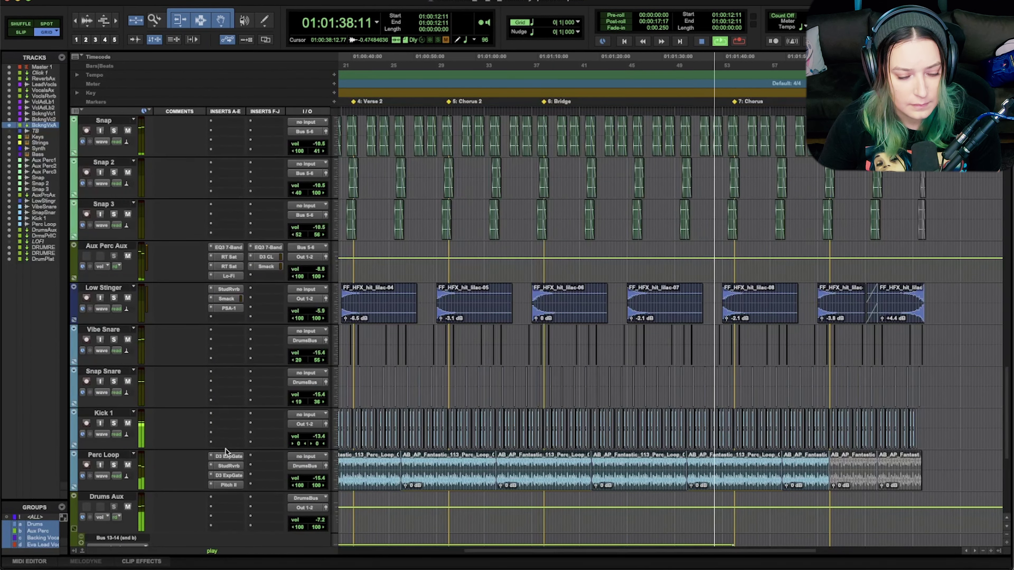
{"action": "scroll", "coordinate": [226, 450], "scroll_direction": "down", "scroll_amount": 4}
{"action": "scroll", "coordinate": [230, 445], "scroll_direction": "down", "scroll_amount": 1}
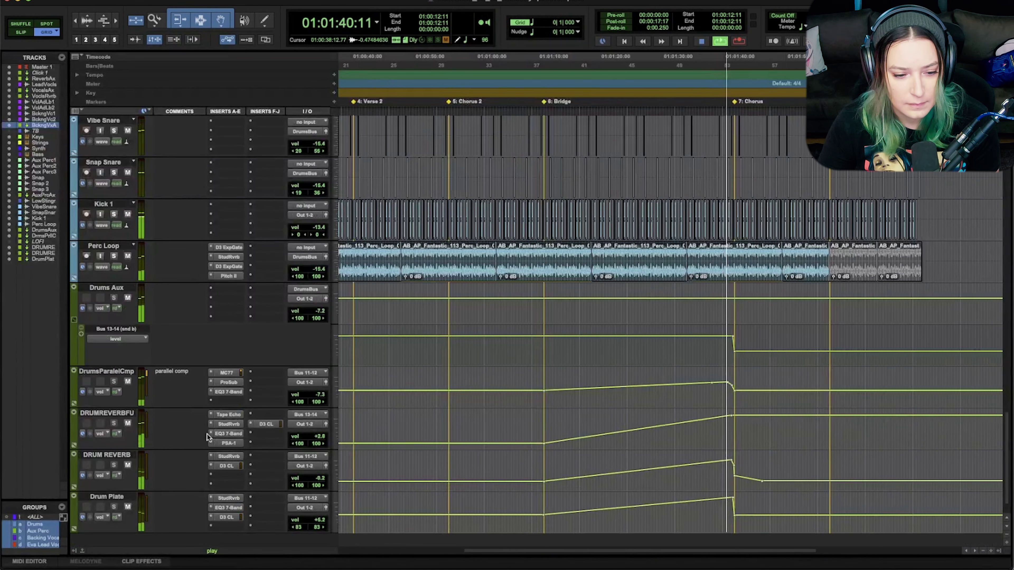
{"action": "left_click", "coordinate": [227, 424]}
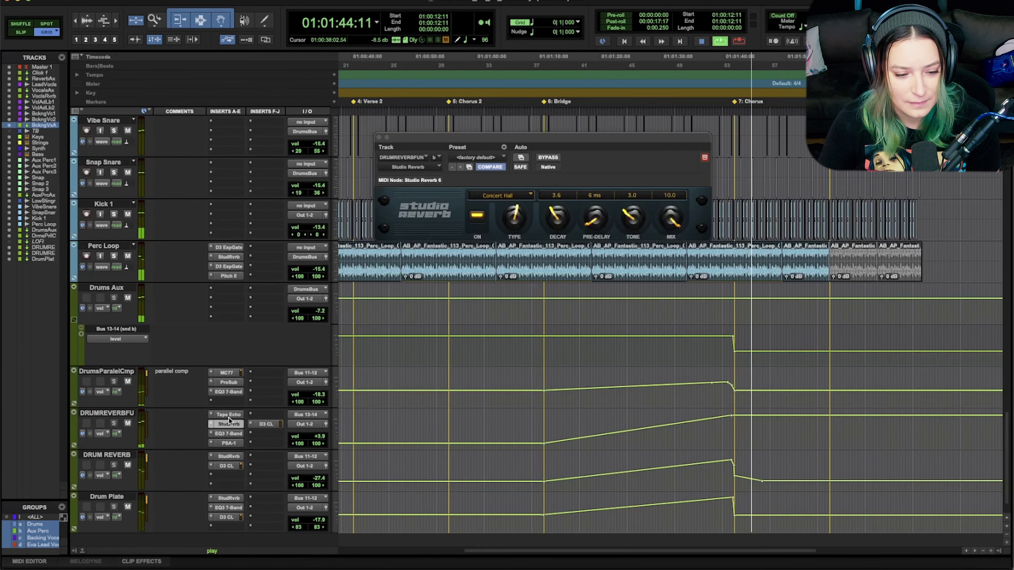
{"action": "left_click", "coordinate": [229, 415]}
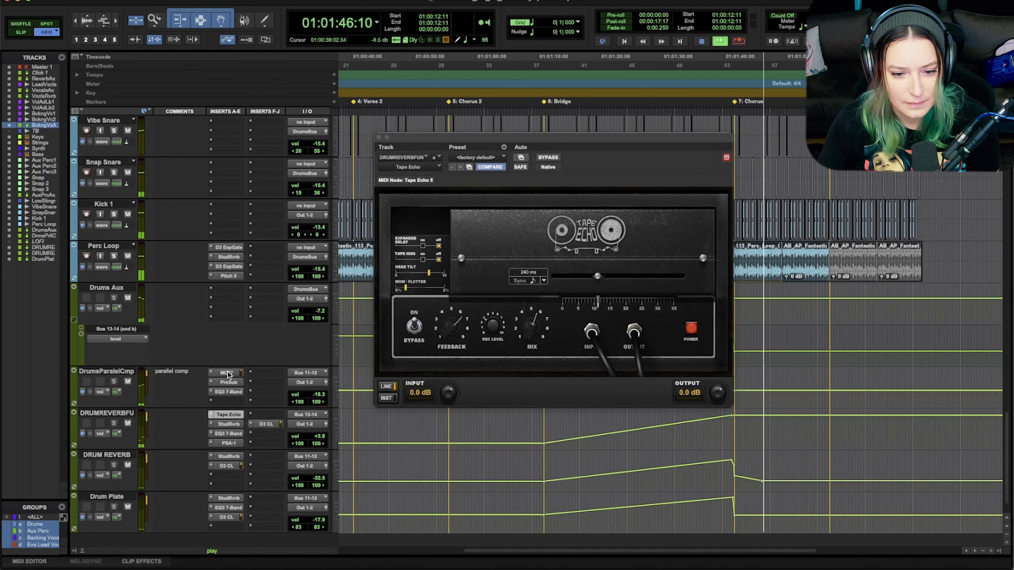
Inspect the MC77, Pro Subharmonic and EQ3 7-Band inserts on the DrumsParallelComp track
{"action": "left_click", "coordinate": [227, 372]}
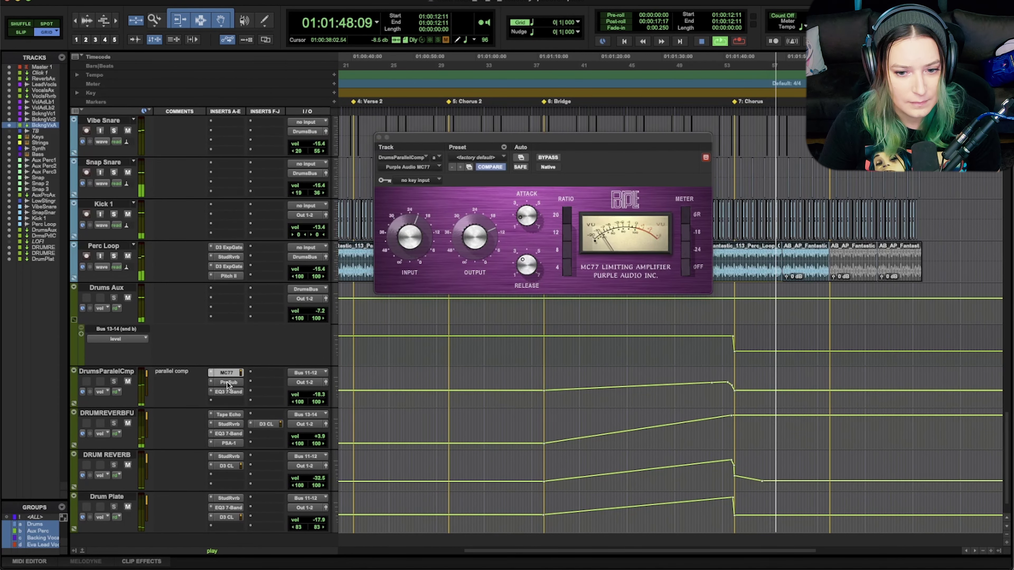
{"action": "left_click", "coordinate": [227, 382]}
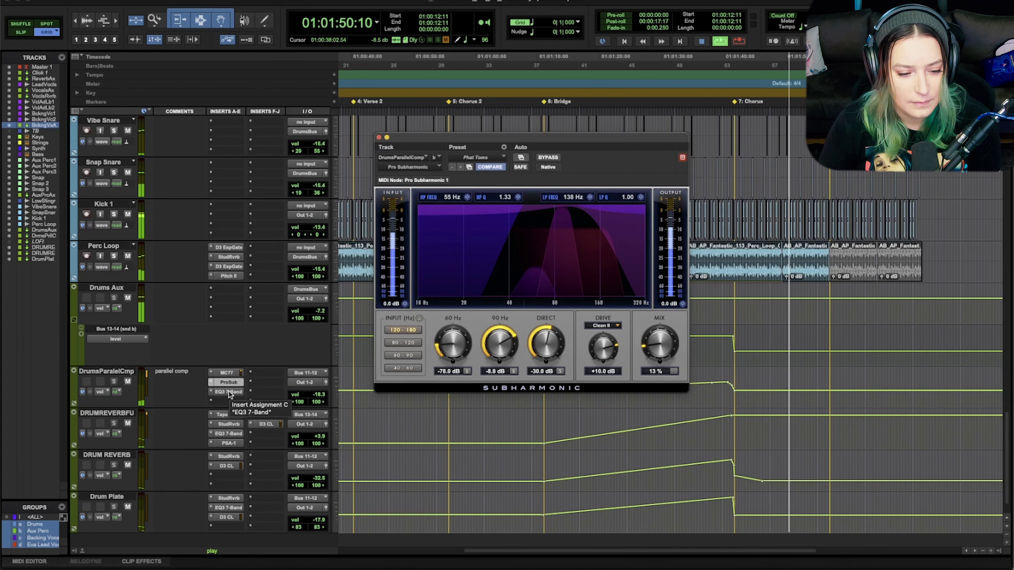
{"action": "left_click", "coordinate": [229, 392]}
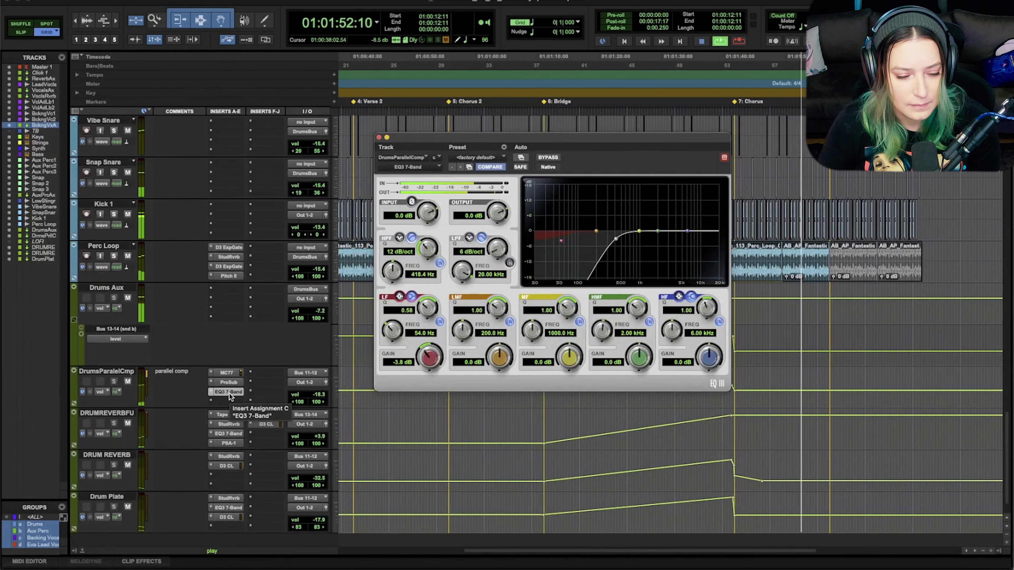
Inspect the Expander/Gate, Studio Reverb and Pitch II inserts on Perc Loop and the compressor on Drum Plate, and close the plug-in window
{"action": "left_click", "coordinate": [227, 247]}
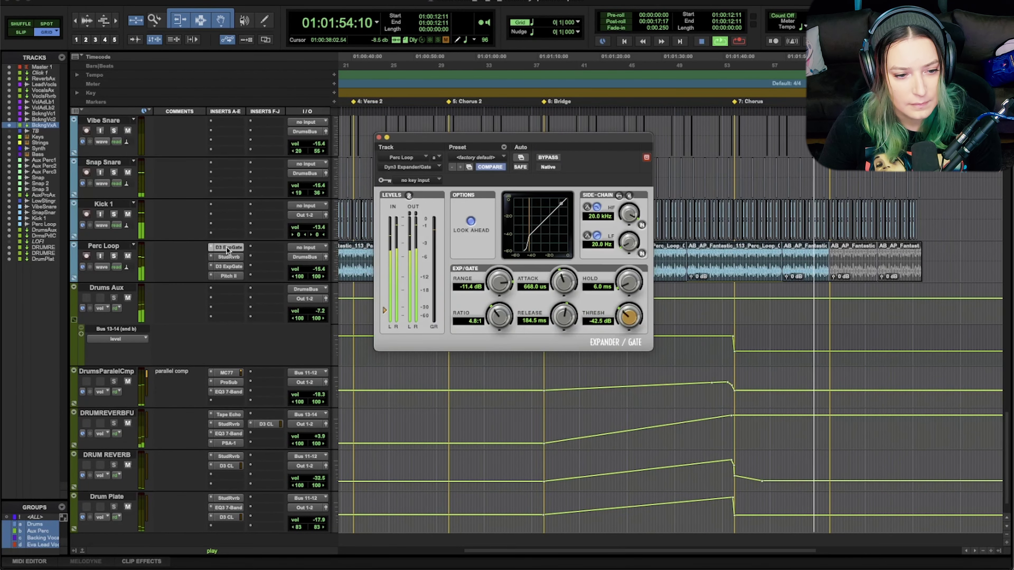
{"action": "left_click", "coordinate": [228, 258]}
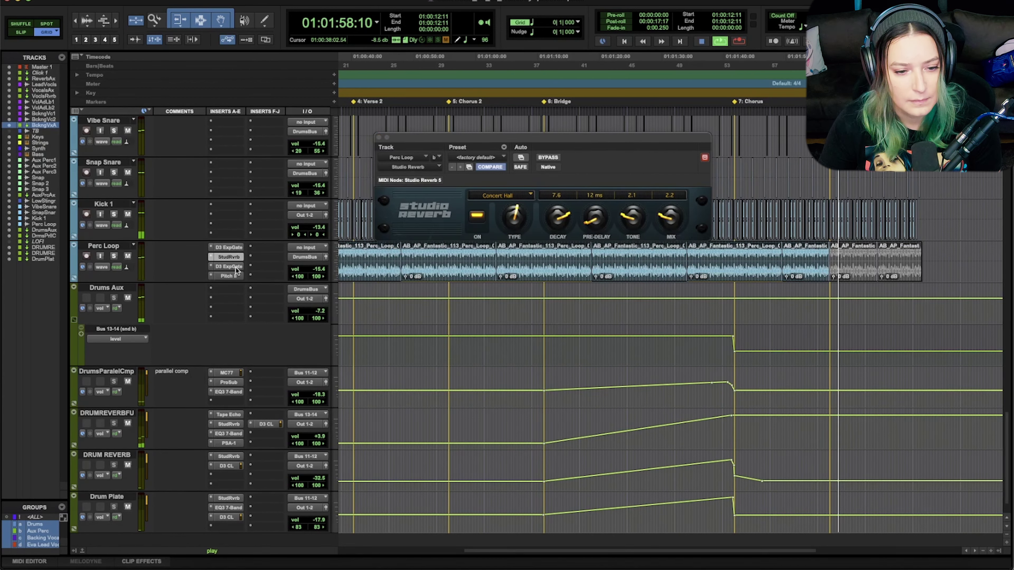
{"action": "left_click", "coordinate": [235, 267]}
{"action": "left_click", "coordinate": [235, 275]}
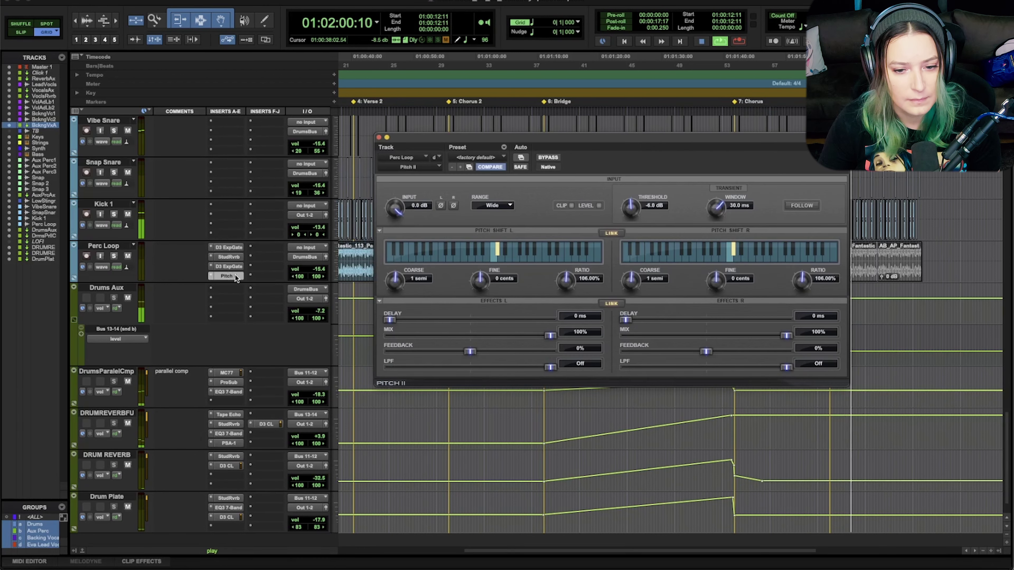
{"action": "left_click", "coordinate": [231, 517]}
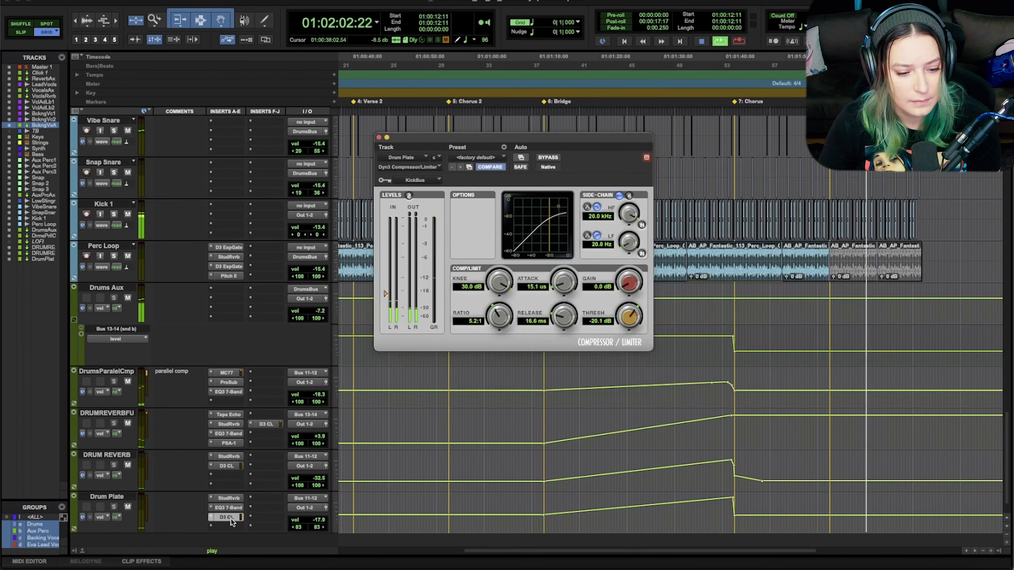
{"action": "left_click", "coordinate": [379, 138]}
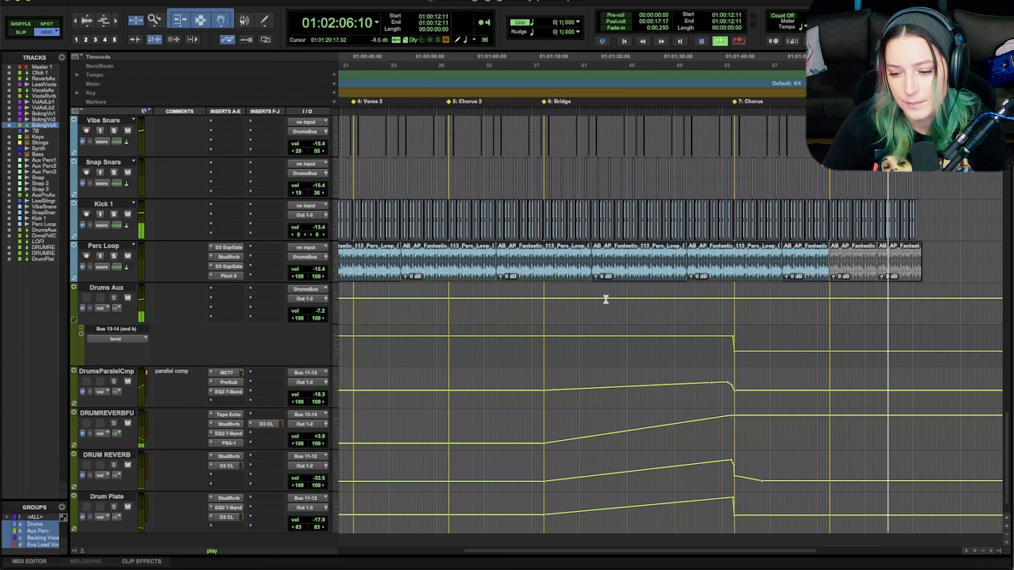
Zoom the timeline out from the first tracks until the whole song from Intro to Outro fits, and stop playback
{"action": "scroll", "coordinate": [605, 304], "scroll_direction": "up", "scroll_amount": 7}
{"action": "scroll", "coordinate": [606, 297], "scroll_direction": "up", "scroll_amount": 10}
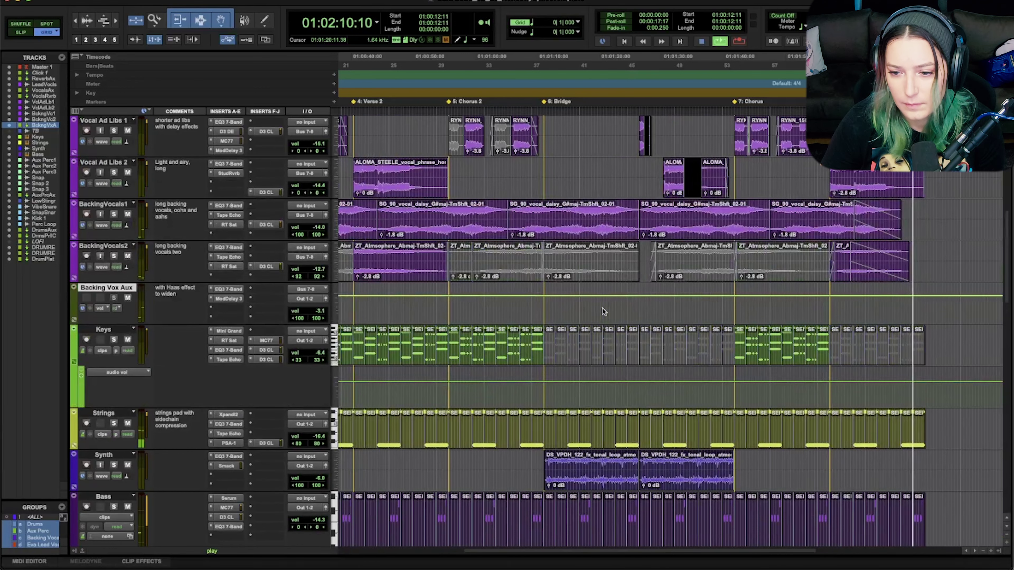
{"action": "scroll", "coordinate": [602, 309], "scroll_direction": "up", "scroll_amount": 5}
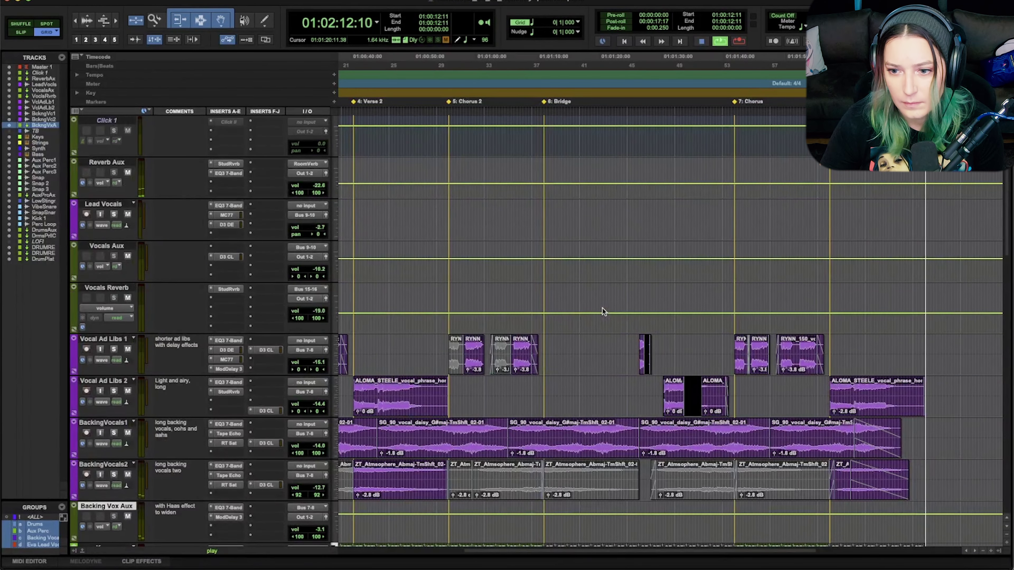
{"action": "key", "text": "r"}
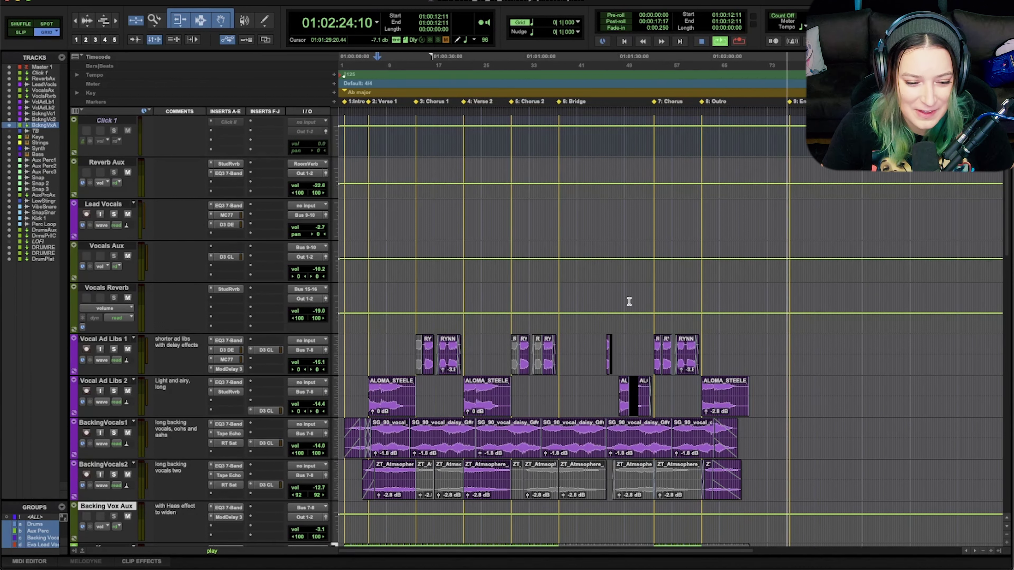
{"action": "key", "text": "space"}
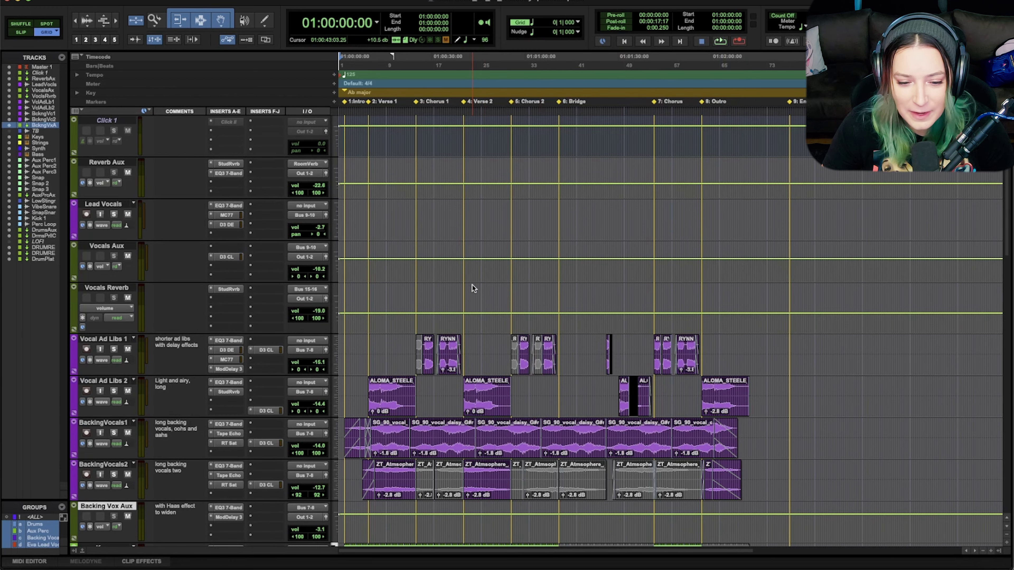
Look through the session's tracks and their inserts from the vocals down to Drum Plate and back to the auxiliary percussion
{"action": "scroll", "coordinate": [474, 288], "scroll_direction": "down", "scroll_amount": 6}
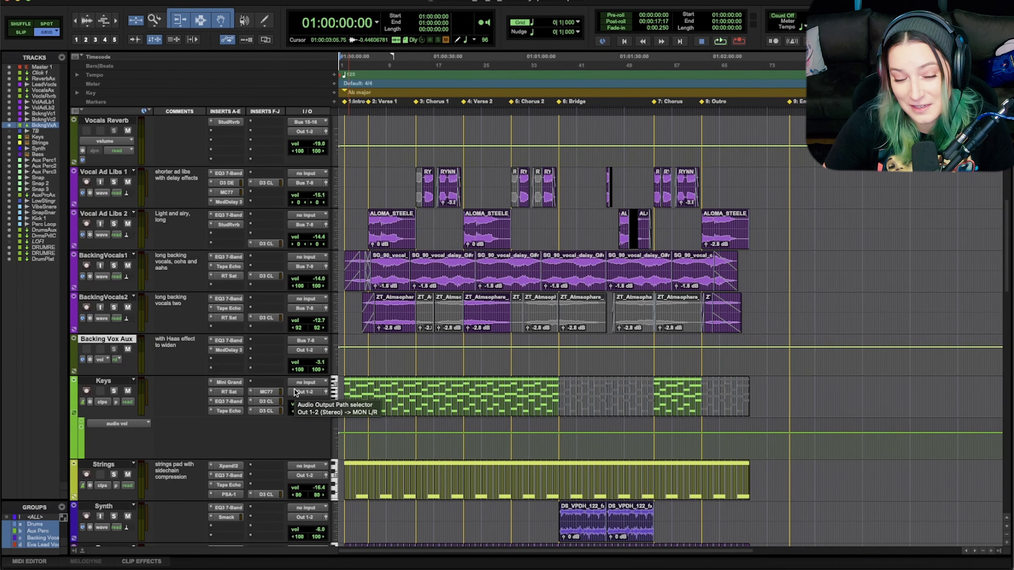
{"action": "scroll", "coordinate": [261, 416], "scroll_direction": "down", "scroll_amount": 8}
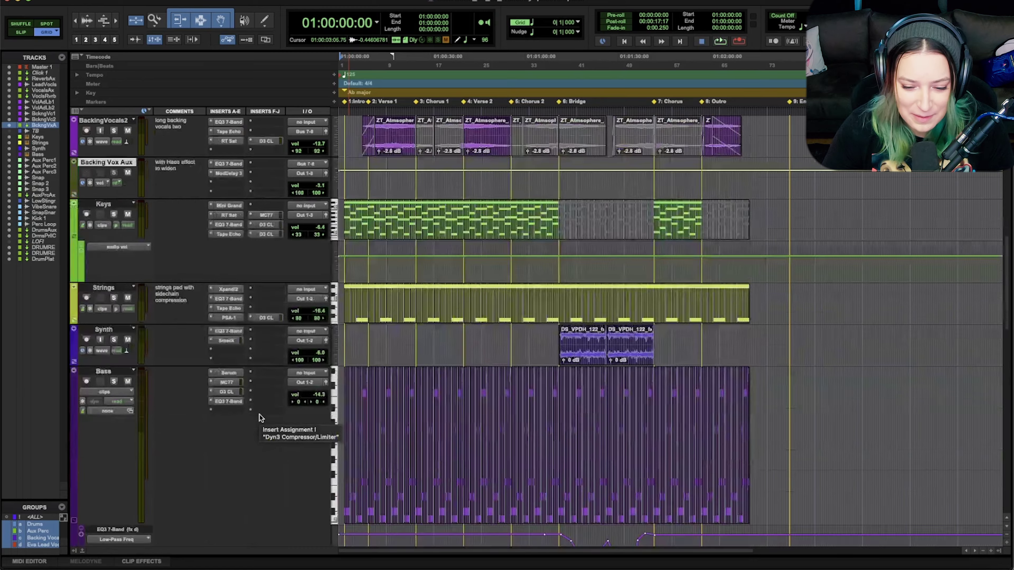
{"action": "scroll", "coordinate": [261, 418], "scroll_direction": "down", "scroll_amount": 10}
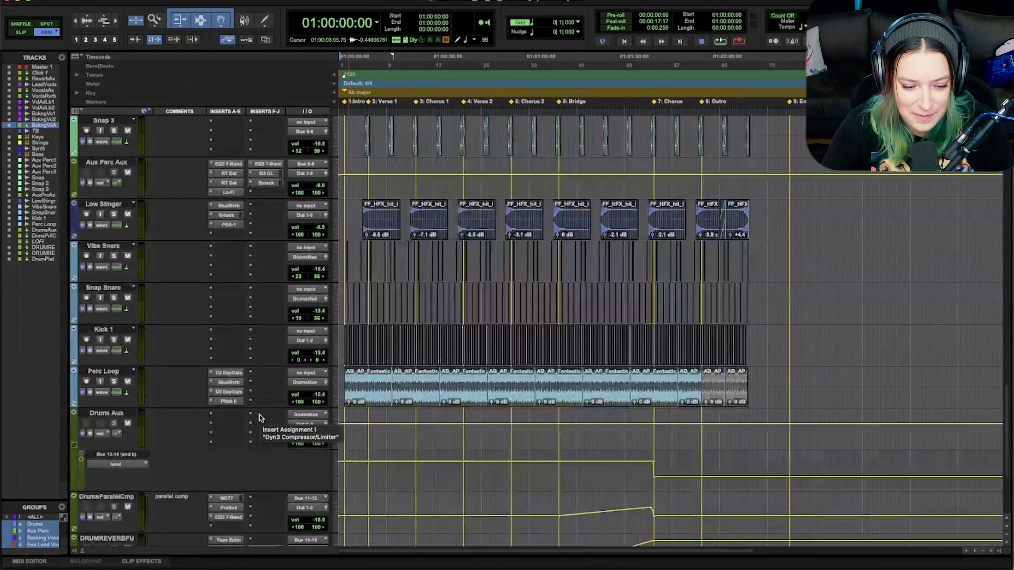
{"action": "scroll", "coordinate": [260, 417], "scroll_direction": "down", "scroll_amount": 5}
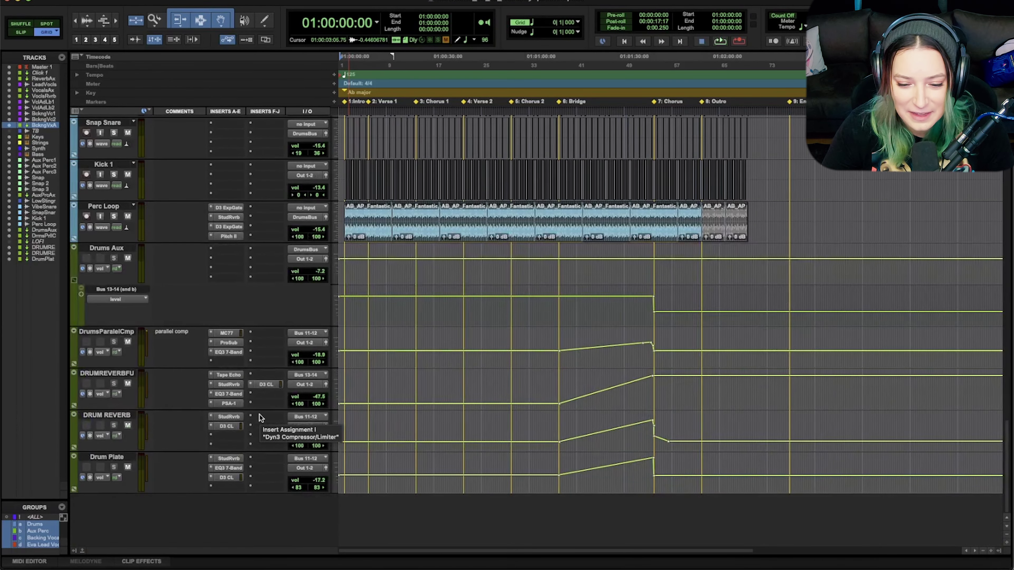
{"action": "scroll", "coordinate": [260, 417], "scroll_direction": "up", "scroll_amount": 10}
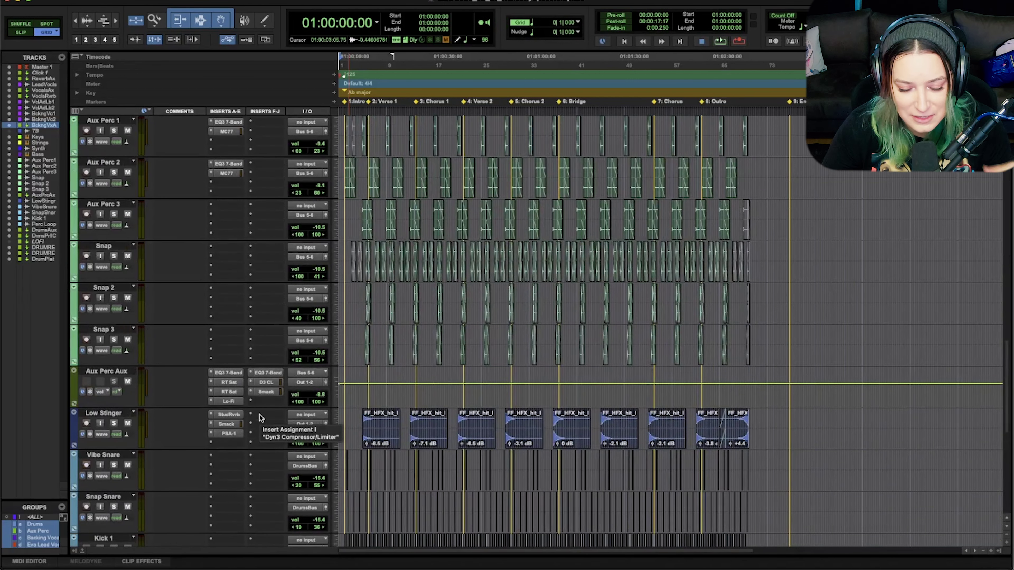